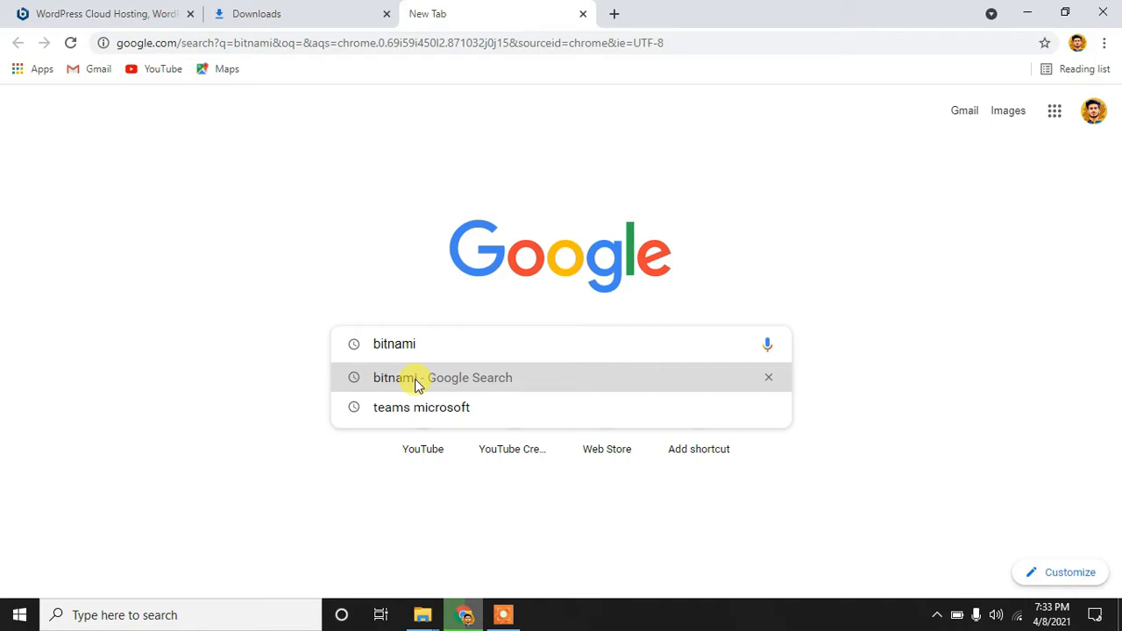
Step: Search Google for Bitnami and open the WordPress stack page from bitnami.com's Applications catalog
{"action": "left_click", "coordinate": [417, 386]}
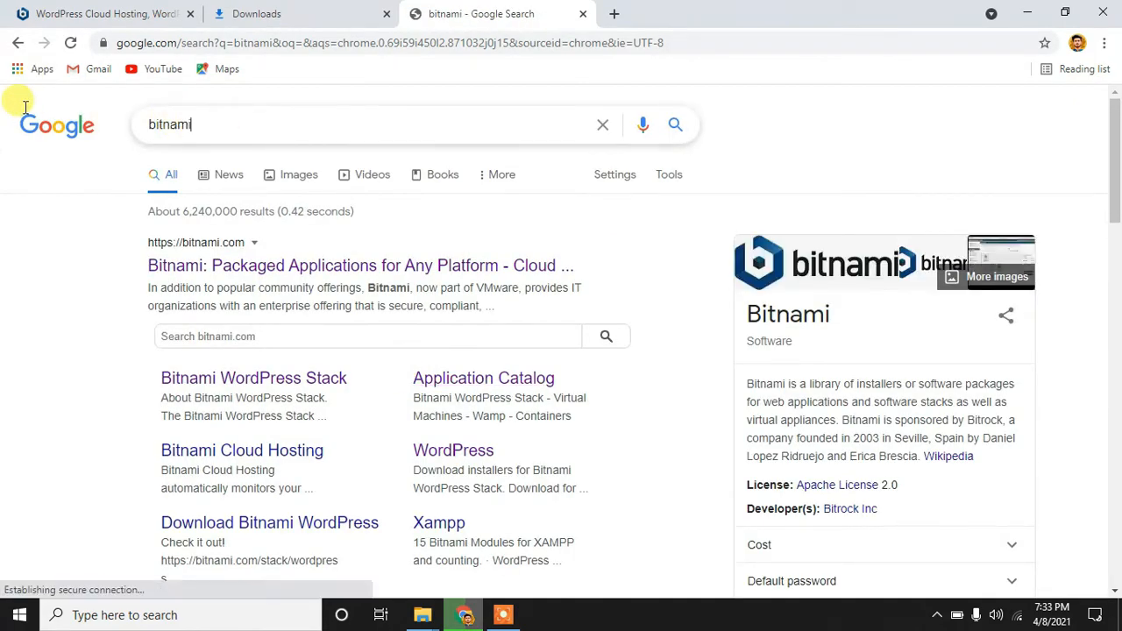
{"action": "left_click", "coordinate": [246, 264]}
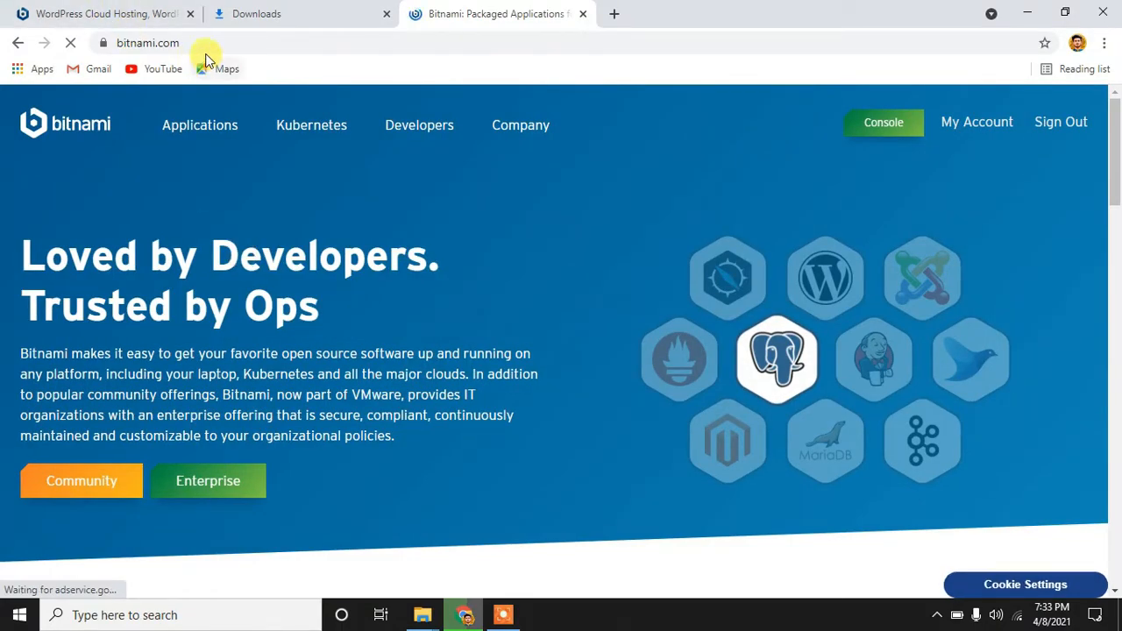
{"action": "left_click", "coordinate": [188, 42]}
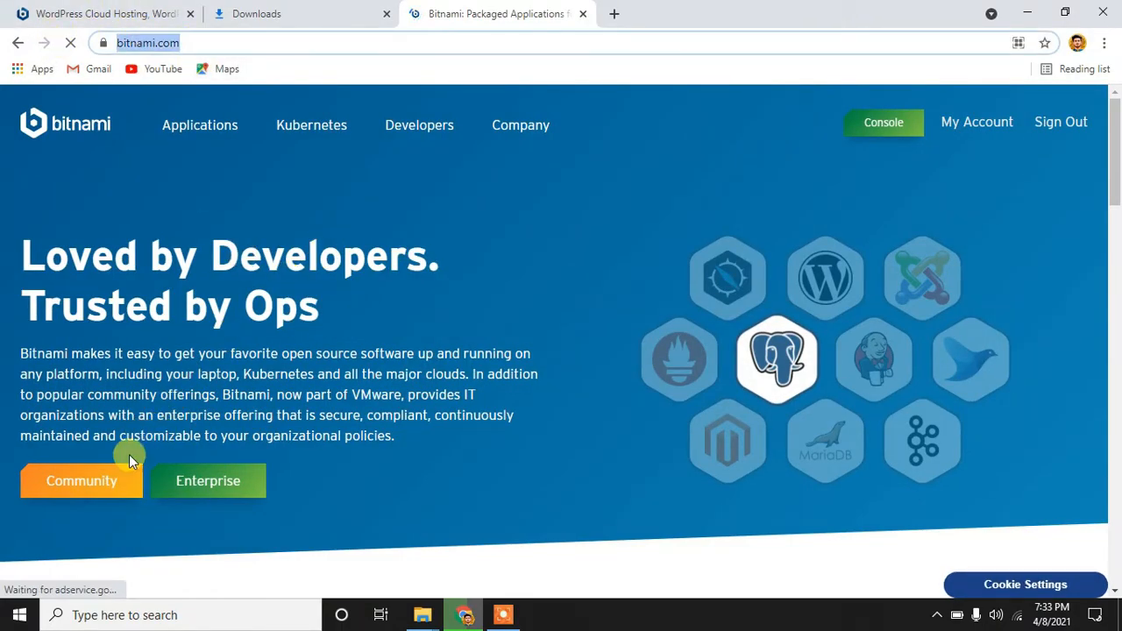
{"action": "left_click", "coordinate": [206, 134]}
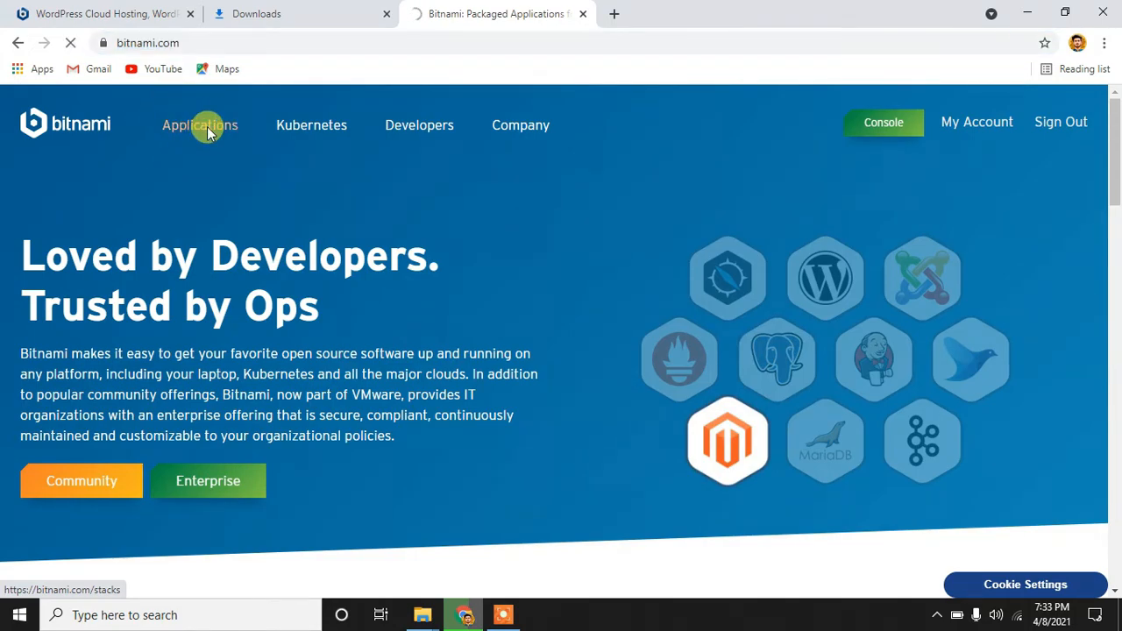
{"action": "scroll", "coordinate": [233, 380], "scroll_direction": "down", "scroll_amount": 4}
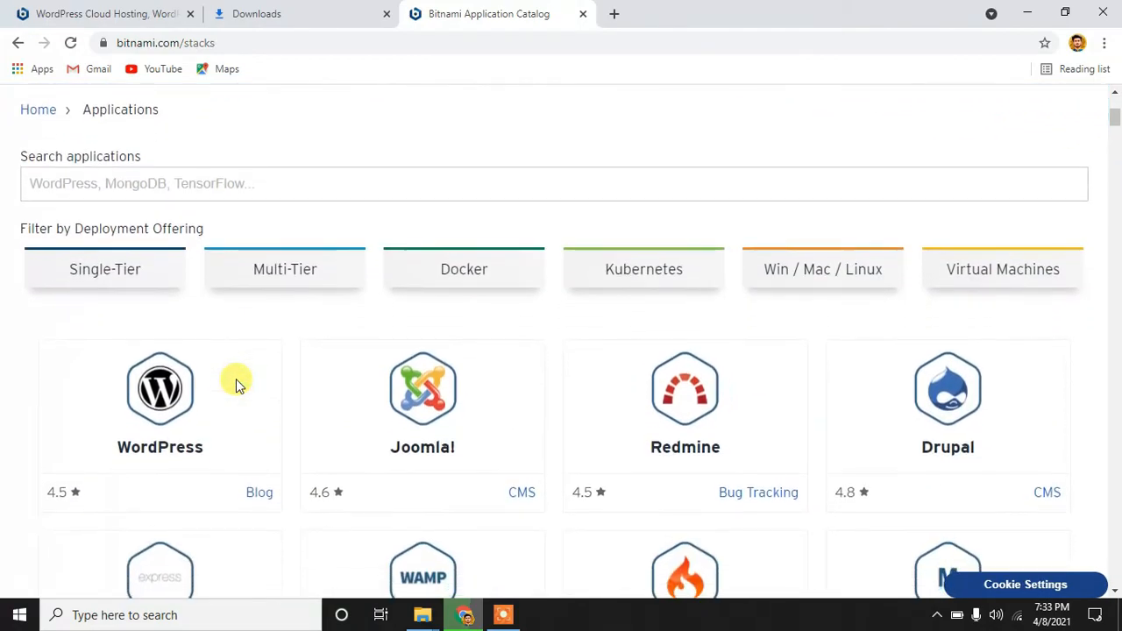
{"action": "scroll", "coordinate": [235, 382], "scroll_direction": "down", "scroll_amount": 2}
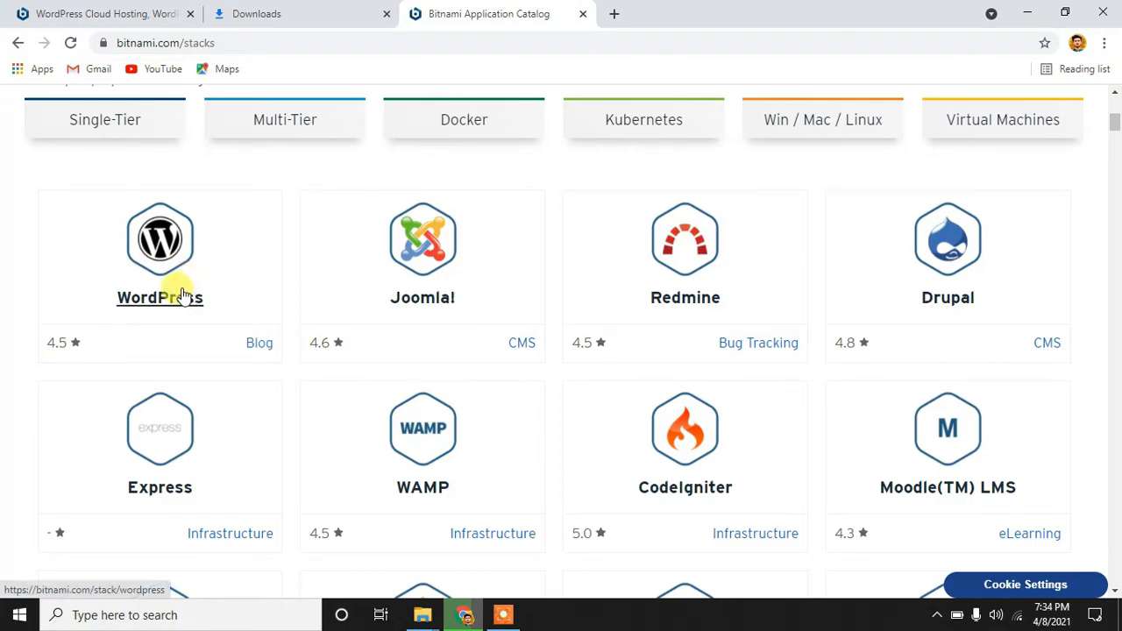
{"action": "left_click", "coordinate": [182, 296]}
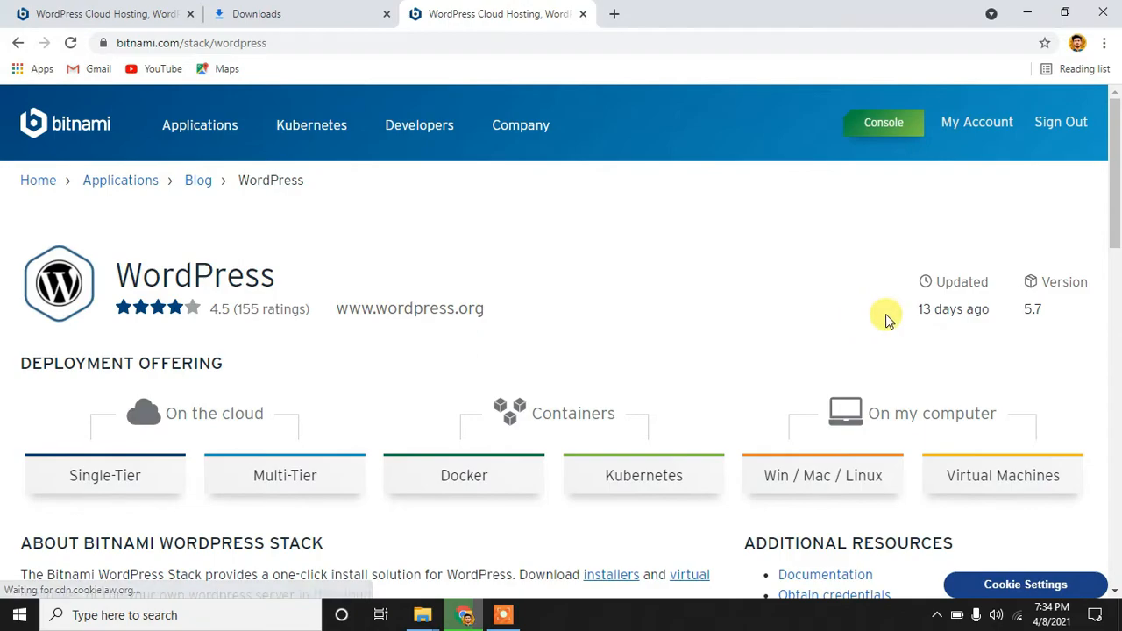
Step: Look over the stack page, noting version 5.7, its update date and the deployment options
{"action": "scroll", "coordinate": [586, 326], "scroll_direction": "down", "scroll_amount": 1}
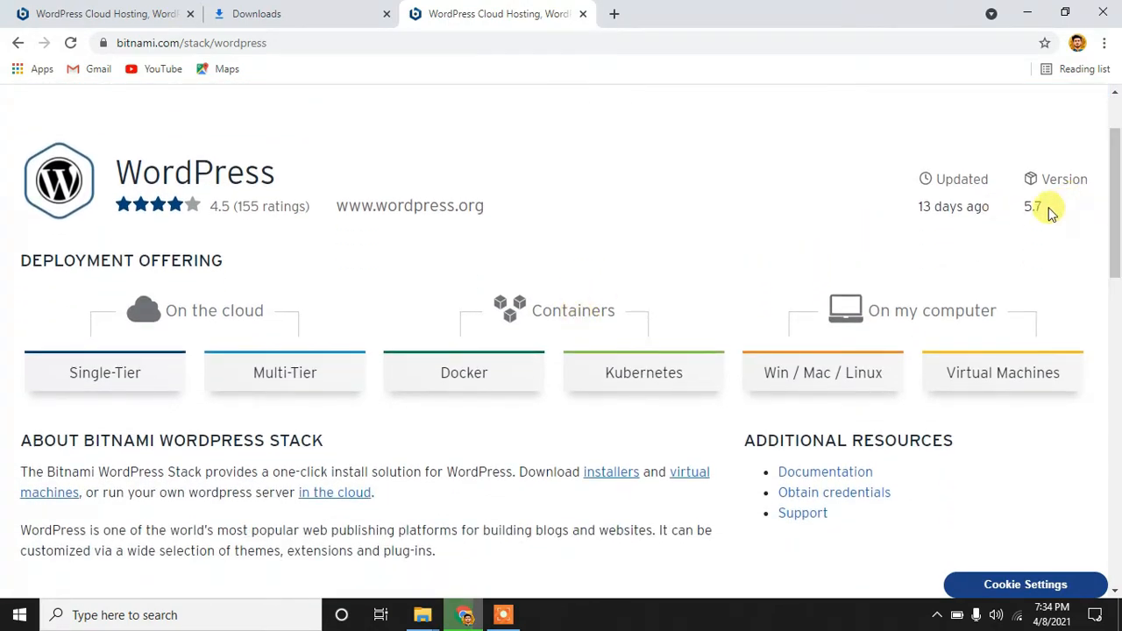
{"action": "double_click", "coordinate": [1033, 207]}
{"action": "left_click", "coordinate": [739, 206]}
{"action": "scroll", "coordinate": [739, 205], "scroll_direction": "down", "scroll_amount": 2}
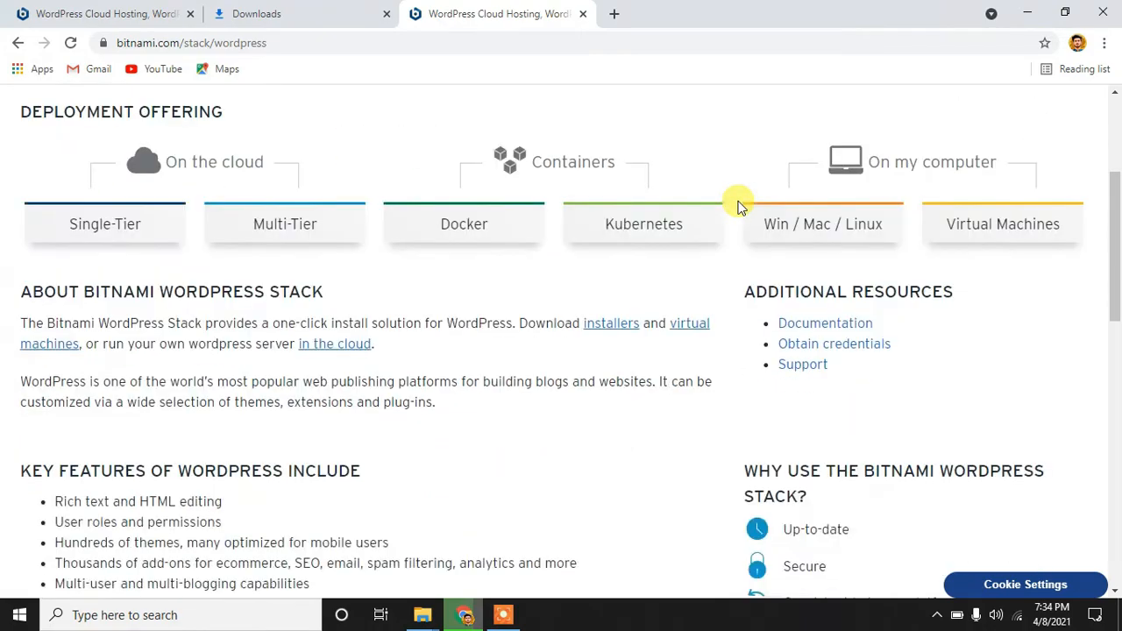
{"action": "scroll", "coordinate": [738, 206], "scroll_direction": "up", "scroll_amount": 2}
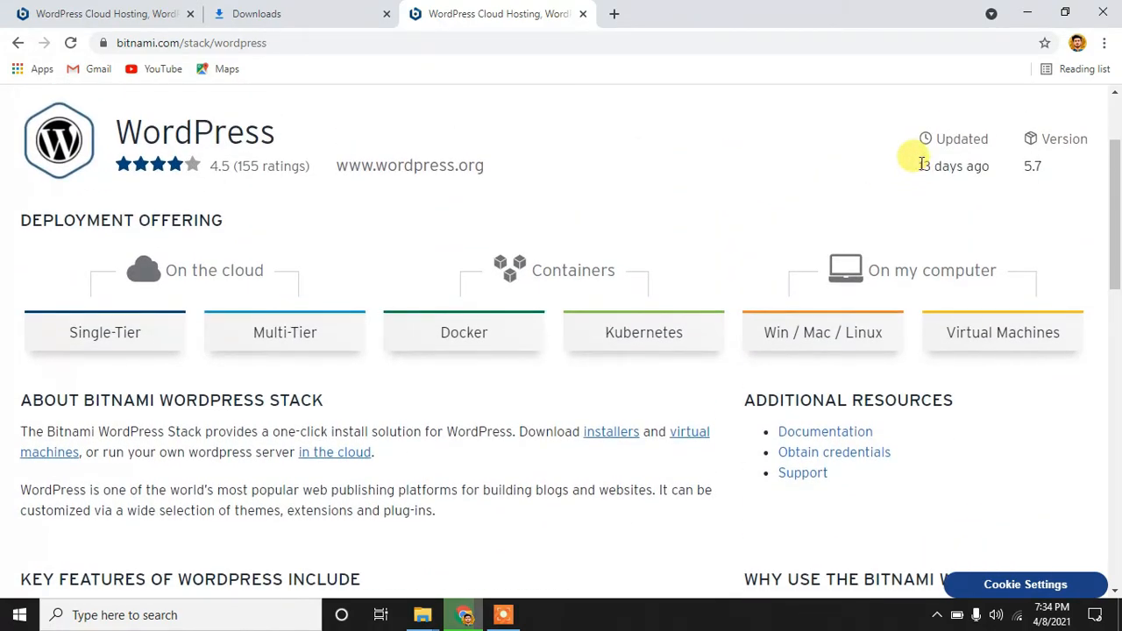
{"action": "left_click_drag", "start_coordinate": [921, 164], "coordinate": [991, 166]}
{"action": "left_click", "coordinate": [775, 206]}
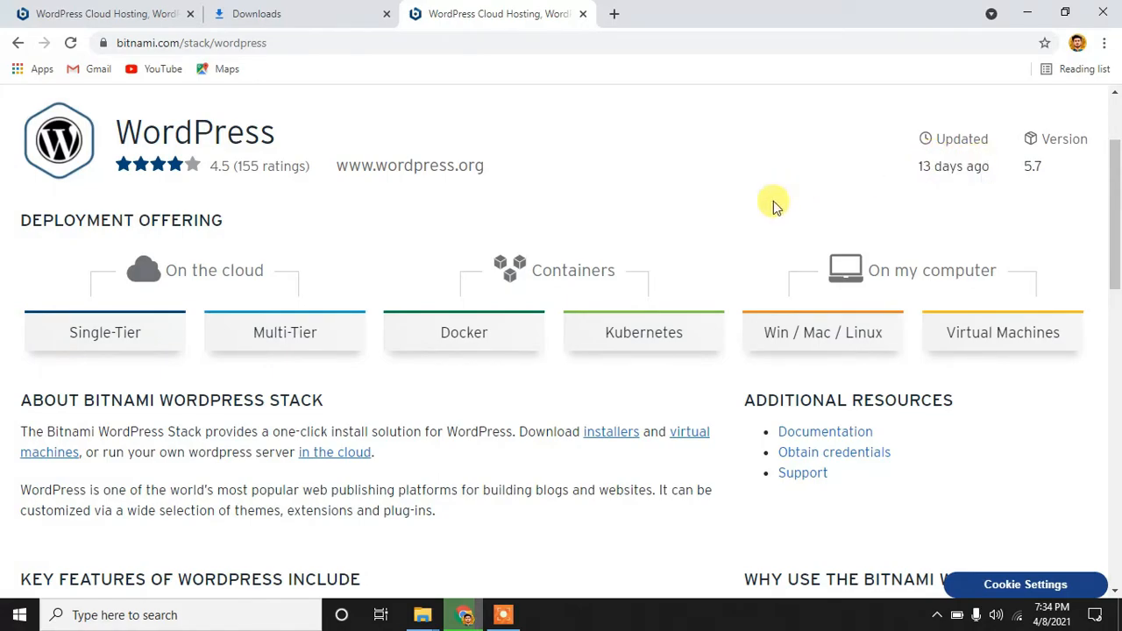
{"action": "scroll", "coordinate": [619, 444], "scroll_direction": "down", "scroll_amount": 2}
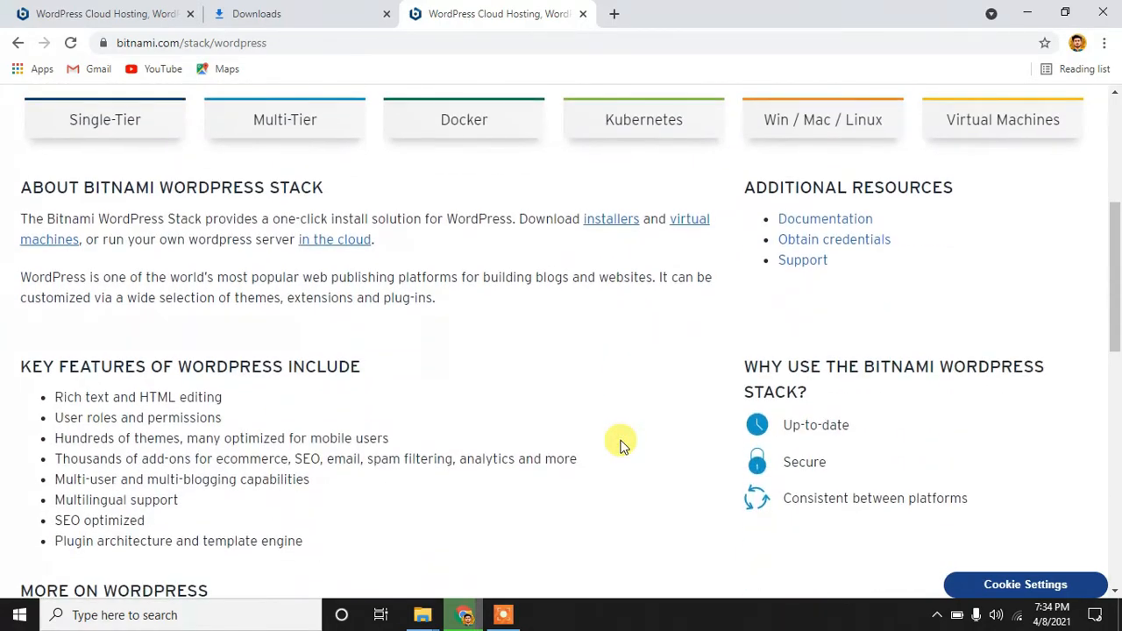
Step: Download the WordPress 5.7-2 installer for Windows 64-bit from the installers page
{"action": "left_click", "coordinate": [614, 227]}
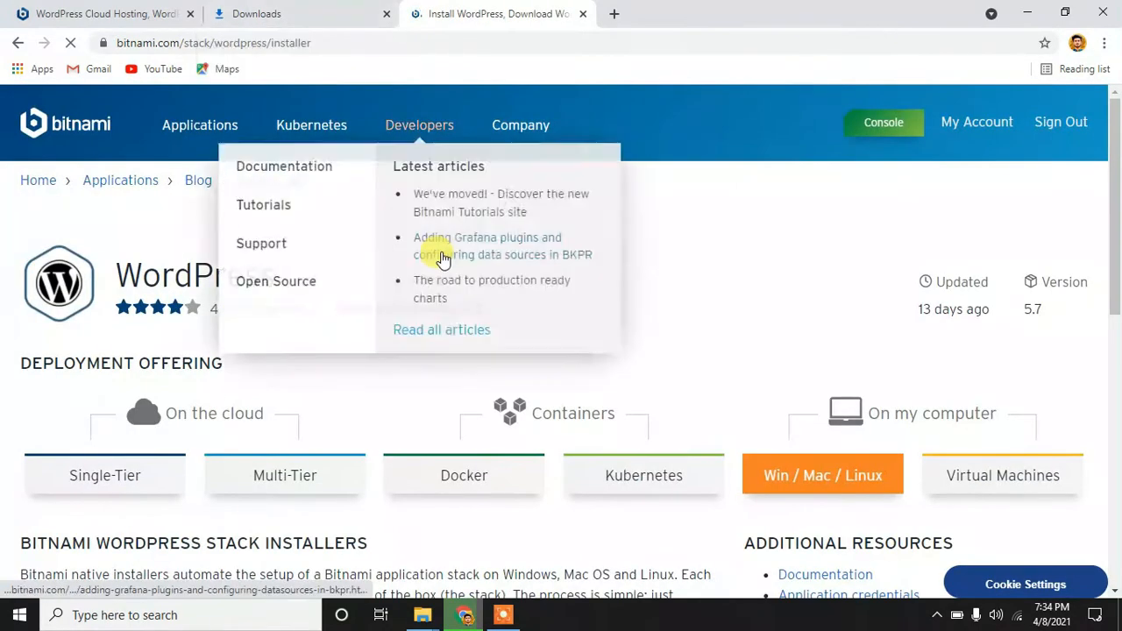
{"action": "scroll", "coordinate": [666, 289], "scroll_direction": "down", "scroll_amount": 4}
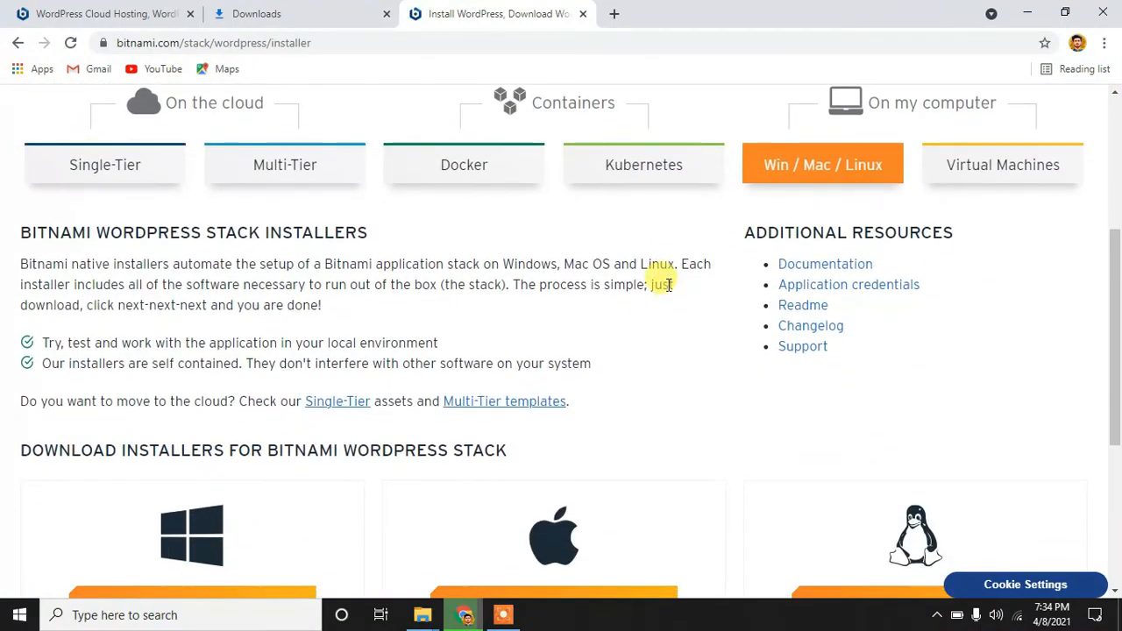
{"action": "scroll", "coordinate": [667, 287], "scroll_direction": "down", "scroll_amount": 1}
{"action": "scroll", "coordinate": [668, 285], "scroll_direction": "down", "scroll_amount": 2}
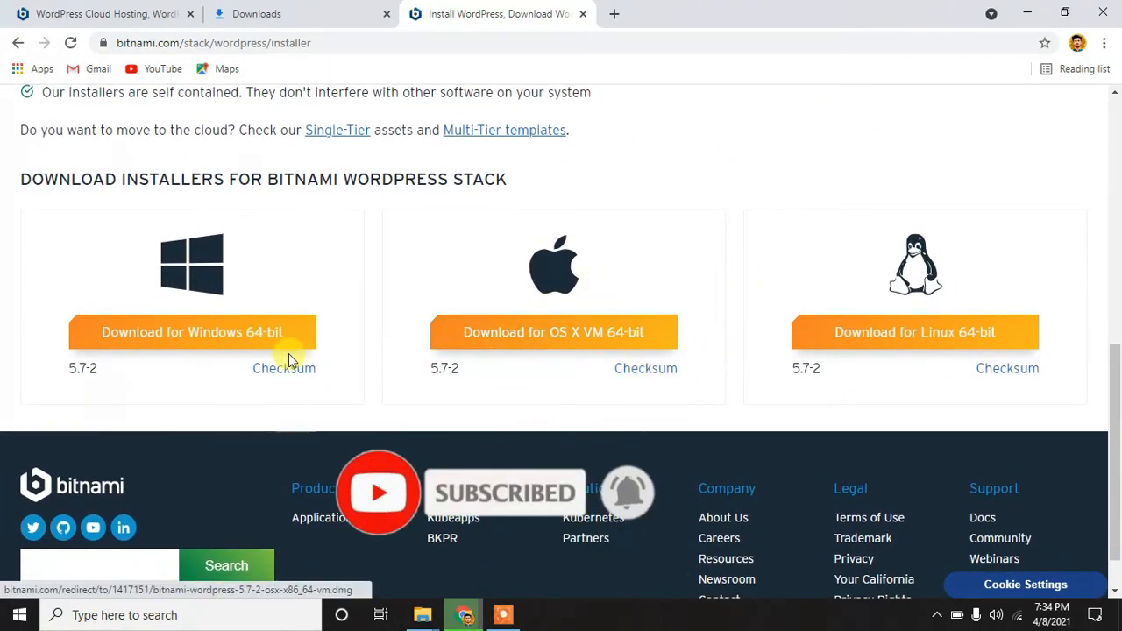
{"action": "left_click", "coordinate": [192, 337]}
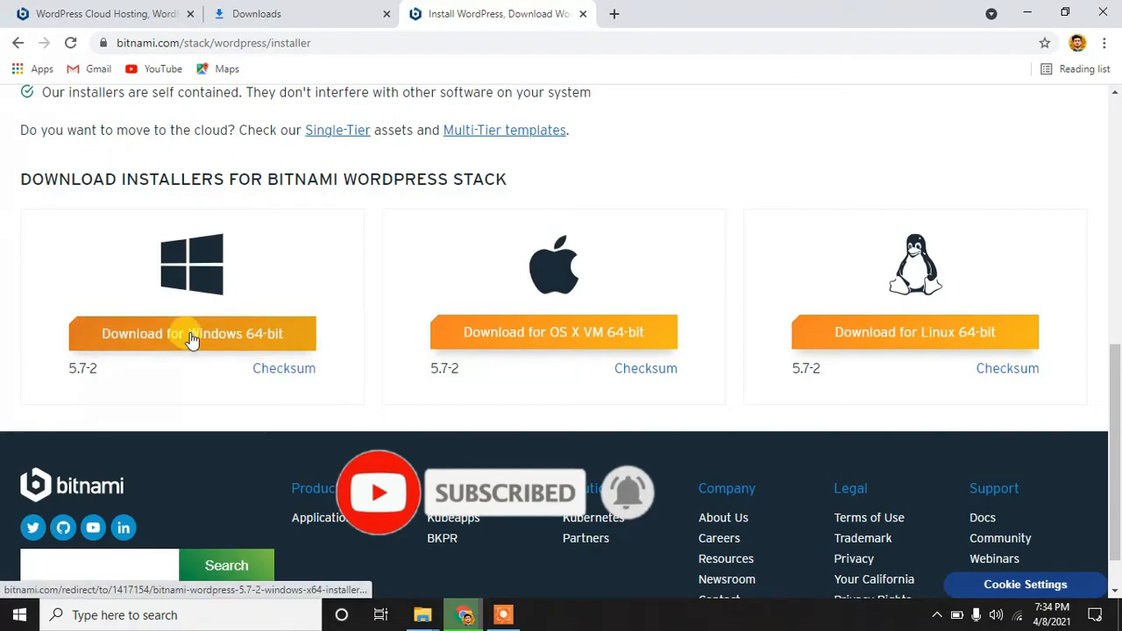
Step: In Downloads, cancel the duplicate download and launch the finished bitnami-wordpress-5.7-2-windows-x64-installer.exe
{"action": "left_click", "coordinate": [396, 10]}
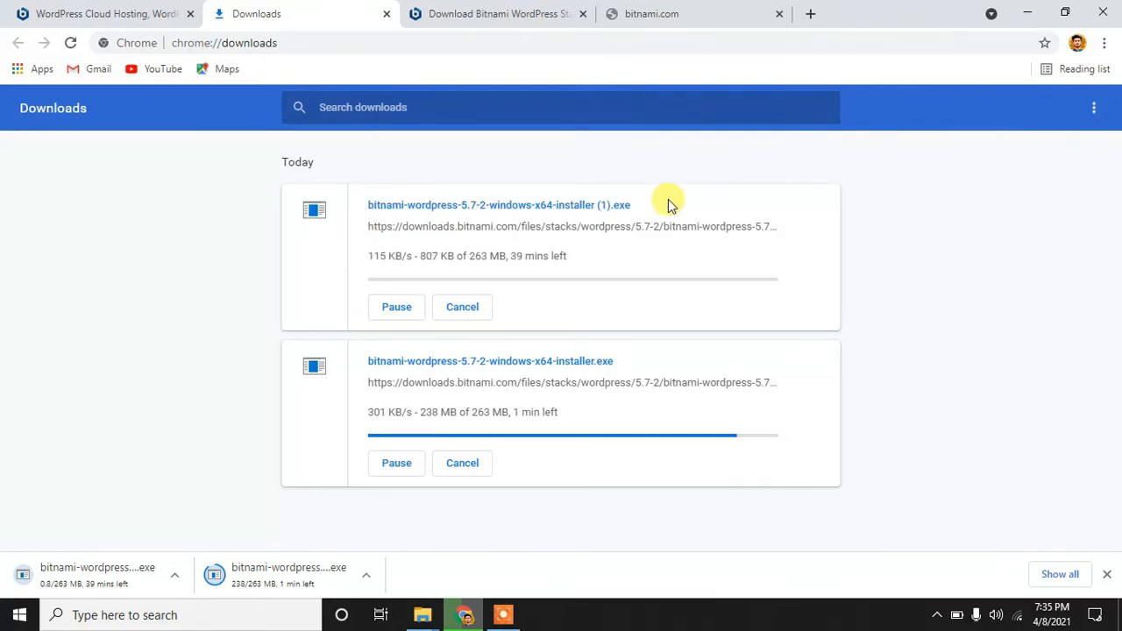
{"action": "triple_click", "coordinate": [633, 206]}
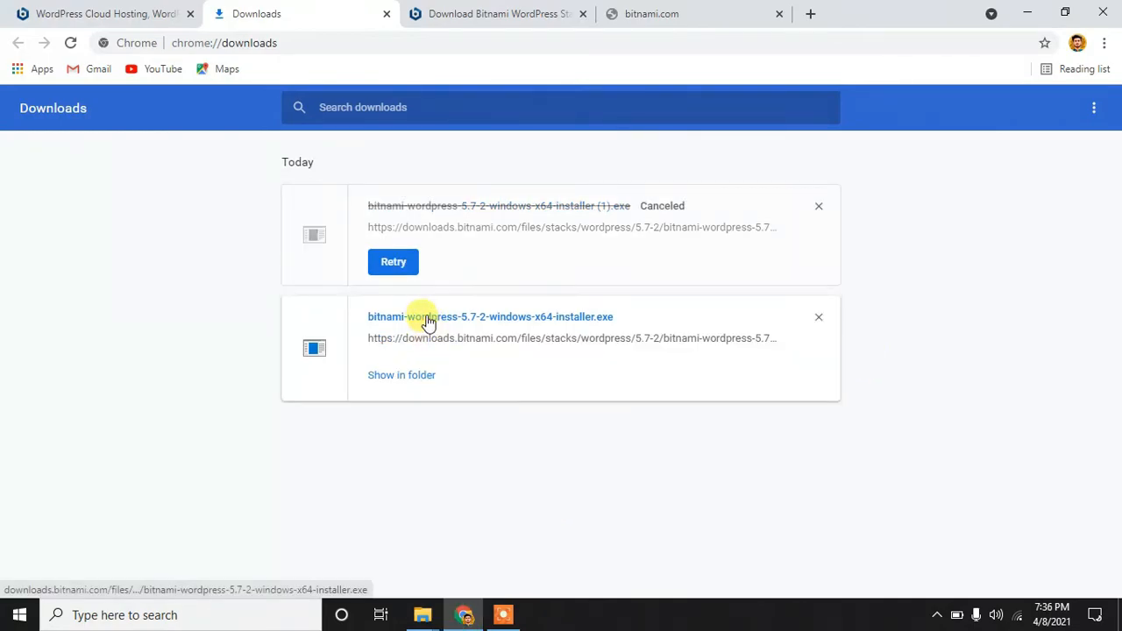
{"action": "left_click", "coordinate": [427, 322]}
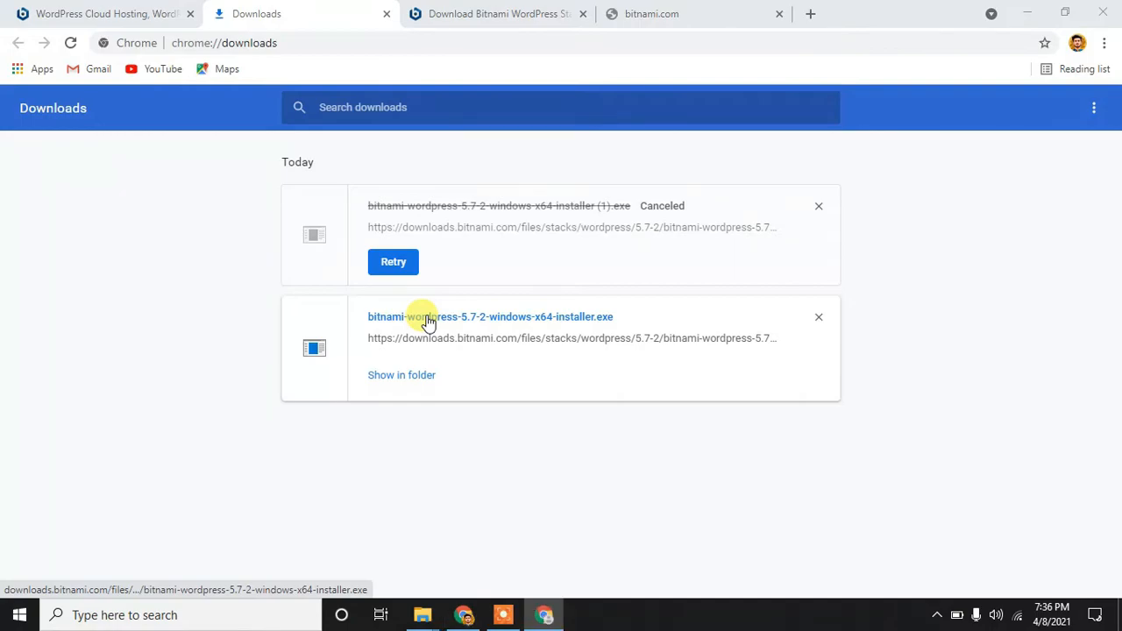
Step: Start the installer with English as the installation language and allow it to run
{"action": "left_click", "coordinate": [412, 375]}
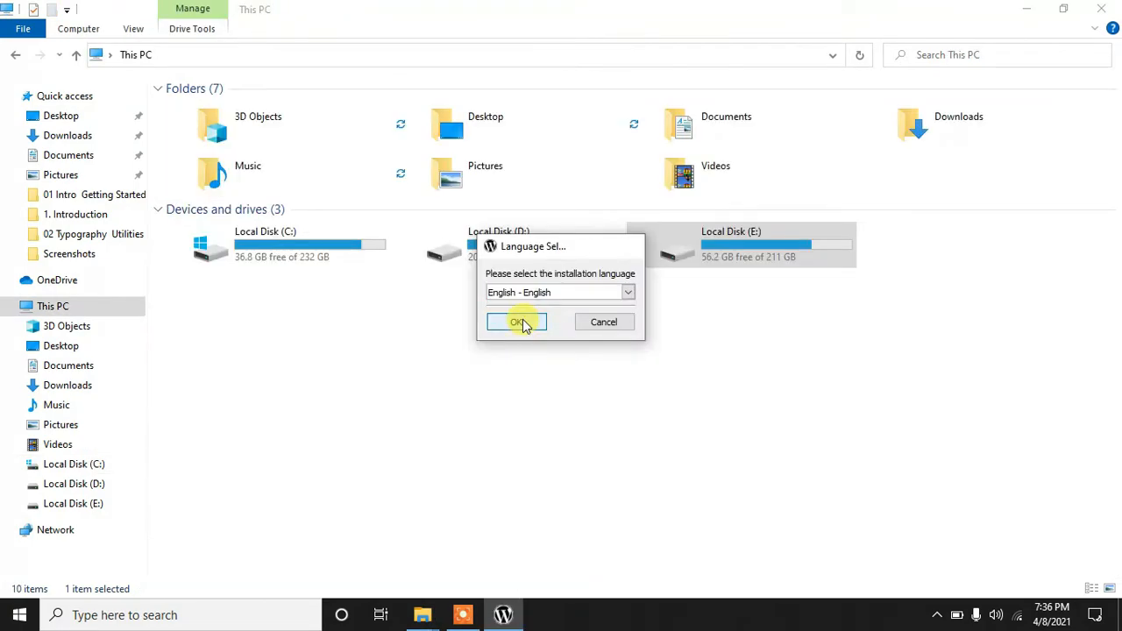
{"action": "left_click", "coordinate": [517, 322]}
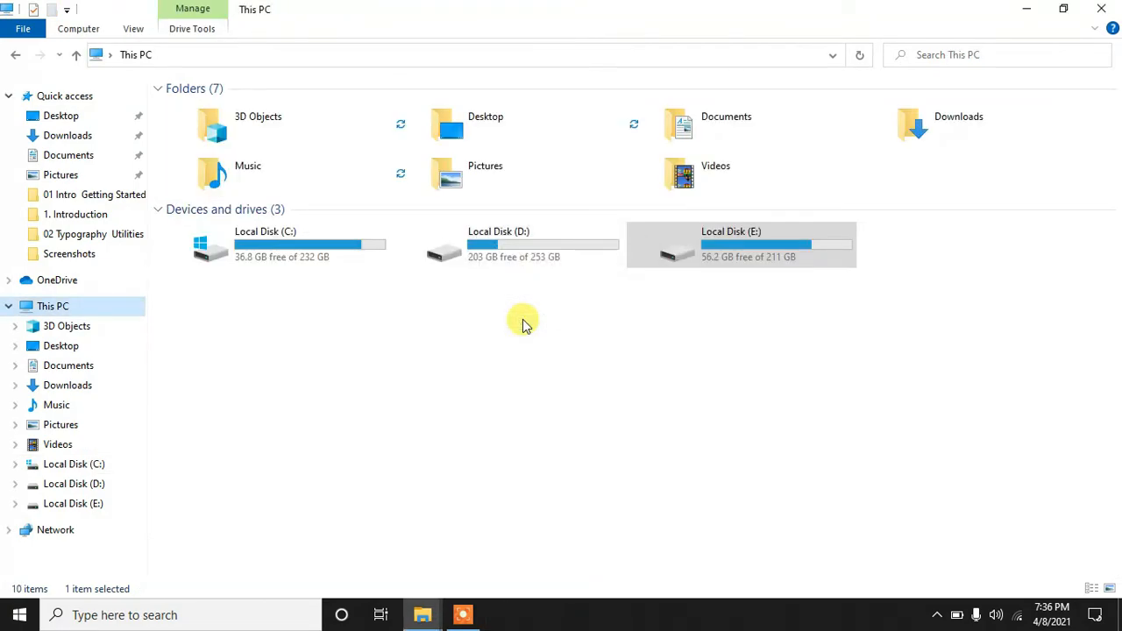
{"action": "left_click", "coordinate": [528, 342]}
Step: Keep the WordPress and PhpMyAdmin components and the C:\Bitnami\wordpress-5.7-2 folder
{"action": "left_click", "coordinate": [667, 469]}
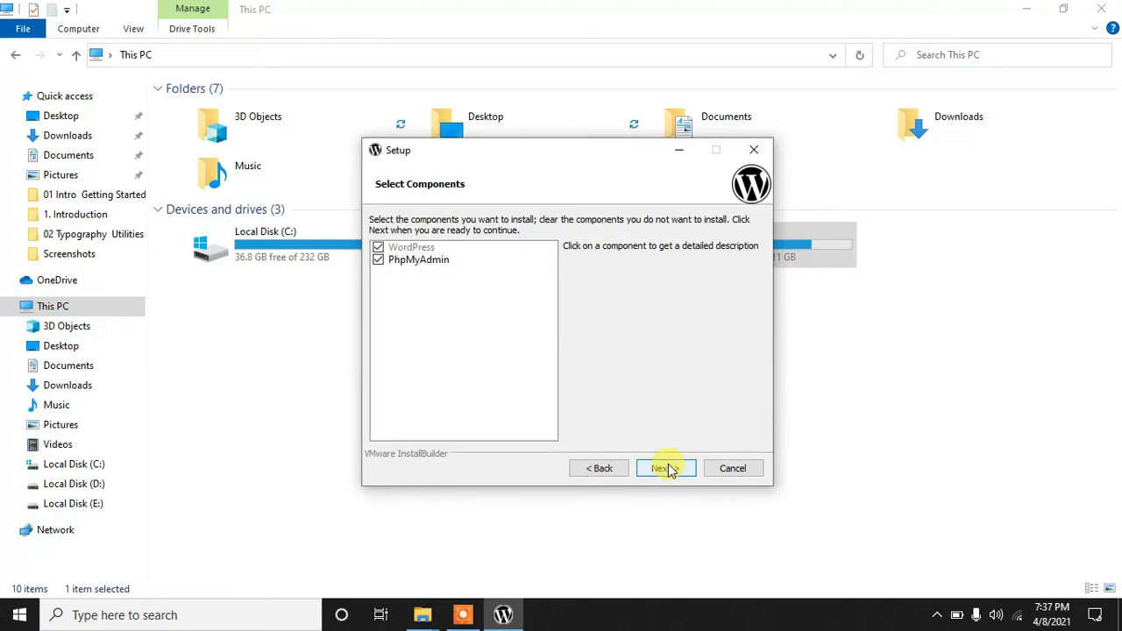
{"action": "left_click", "coordinate": [668, 470]}
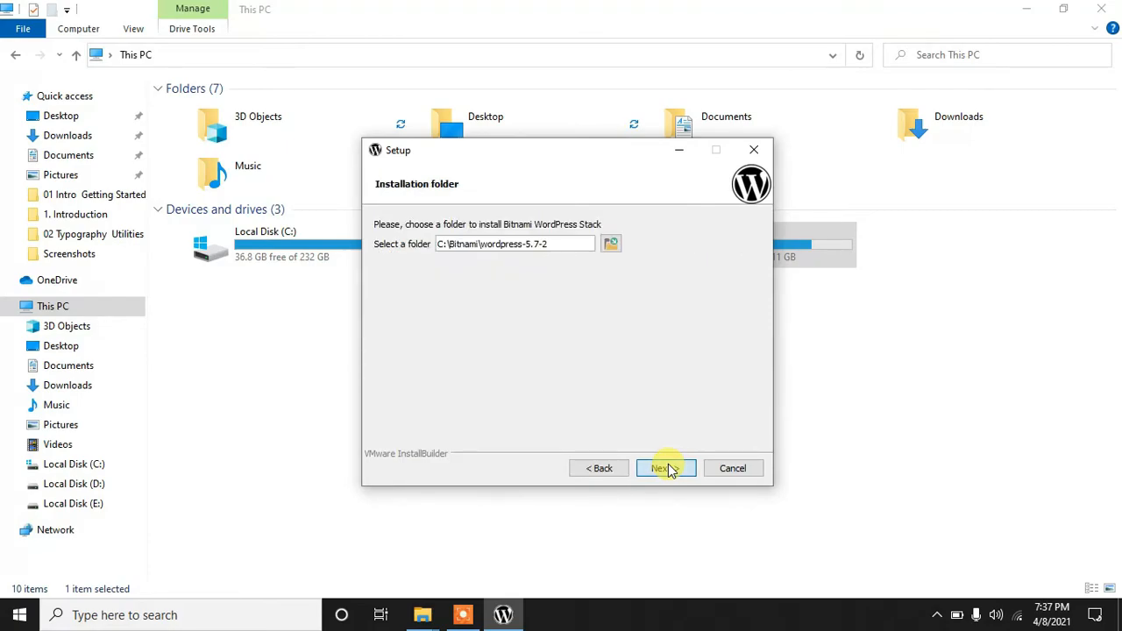
{"action": "left_click", "coordinate": [669, 468]}
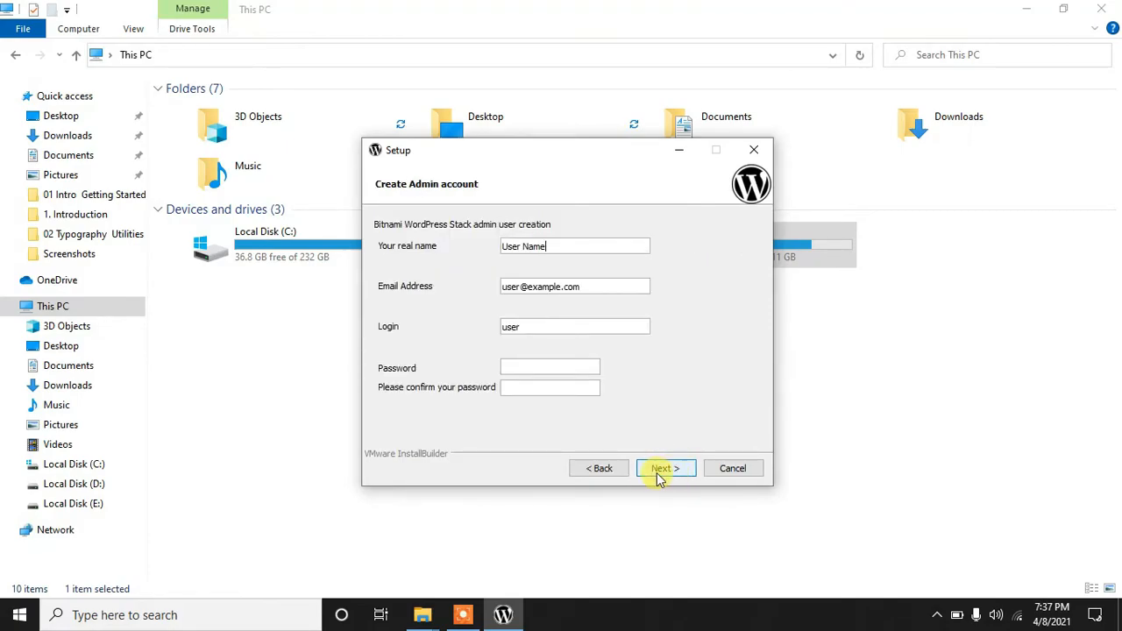
{"action": "left_click", "coordinate": [613, 475]}
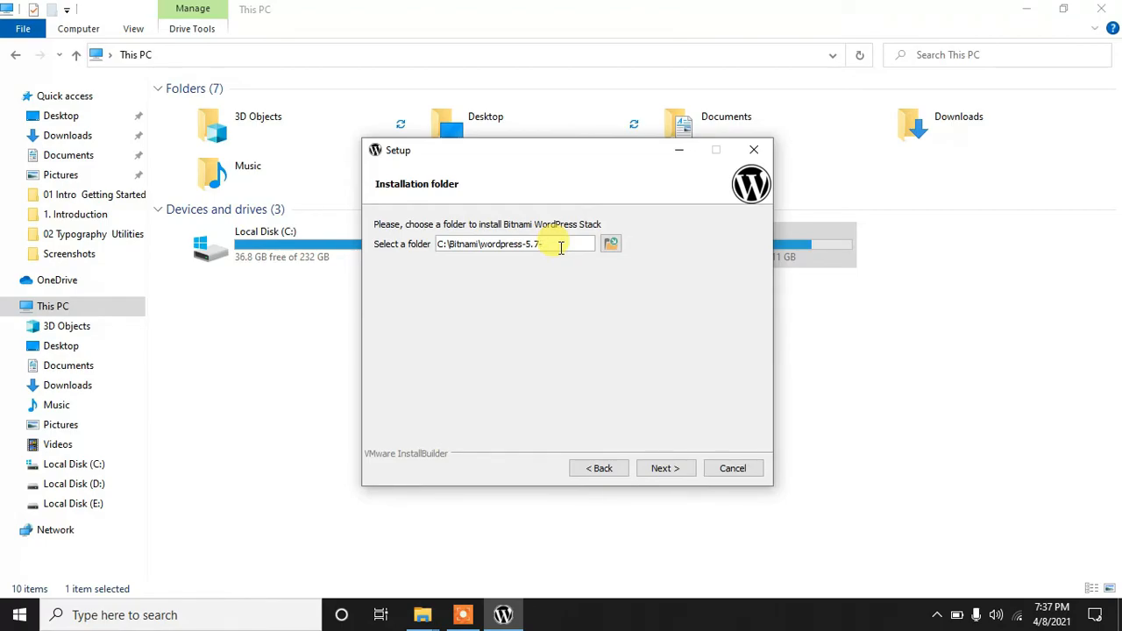
{"action": "left_click", "coordinate": [662, 469]}
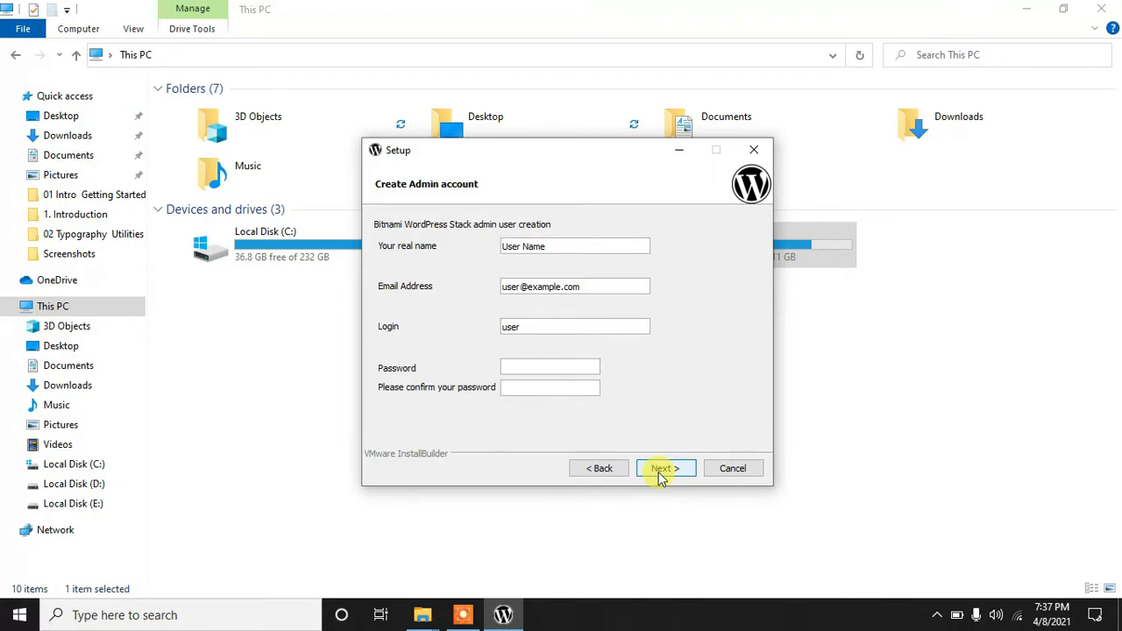
Step: Replace the placeholder real name with the admin's full name
{"action": "left_click_drag", "start_coordinate": [574, 247], "coordinate": [388, 245]}
{"action": "key", "text": "BackSpace"}
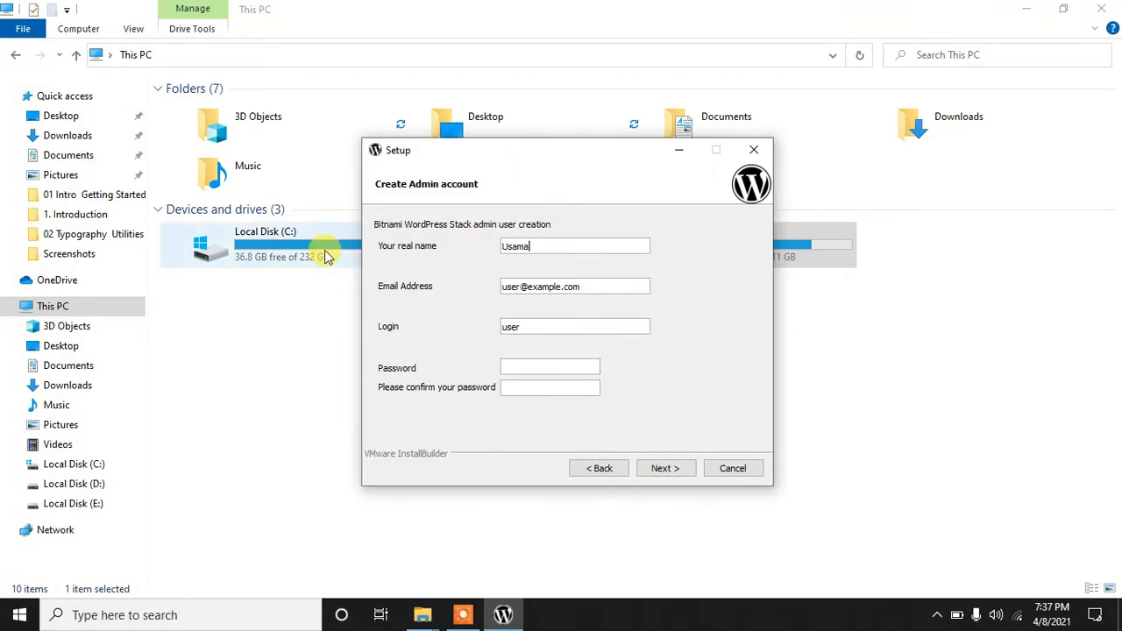
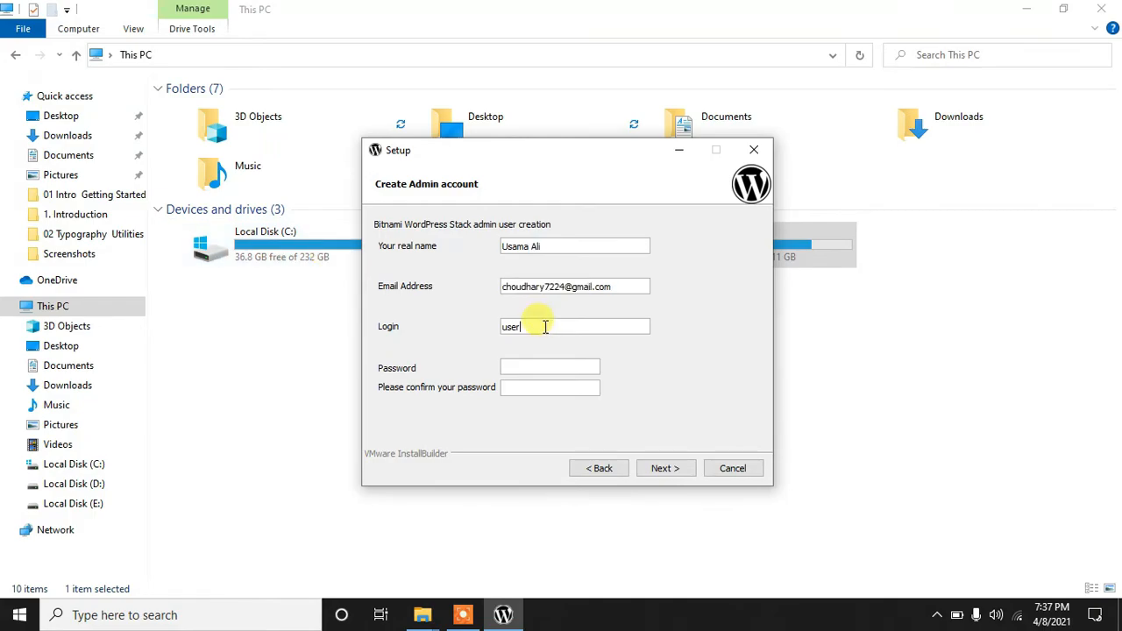
Step: Clear the placeholder login name and start entering the admin password
{"action": "left_click_drag", "start_coordinate": [545, 326], "coordinate": [426, 321]}
{"action": "key", "text": "BackSpace"}
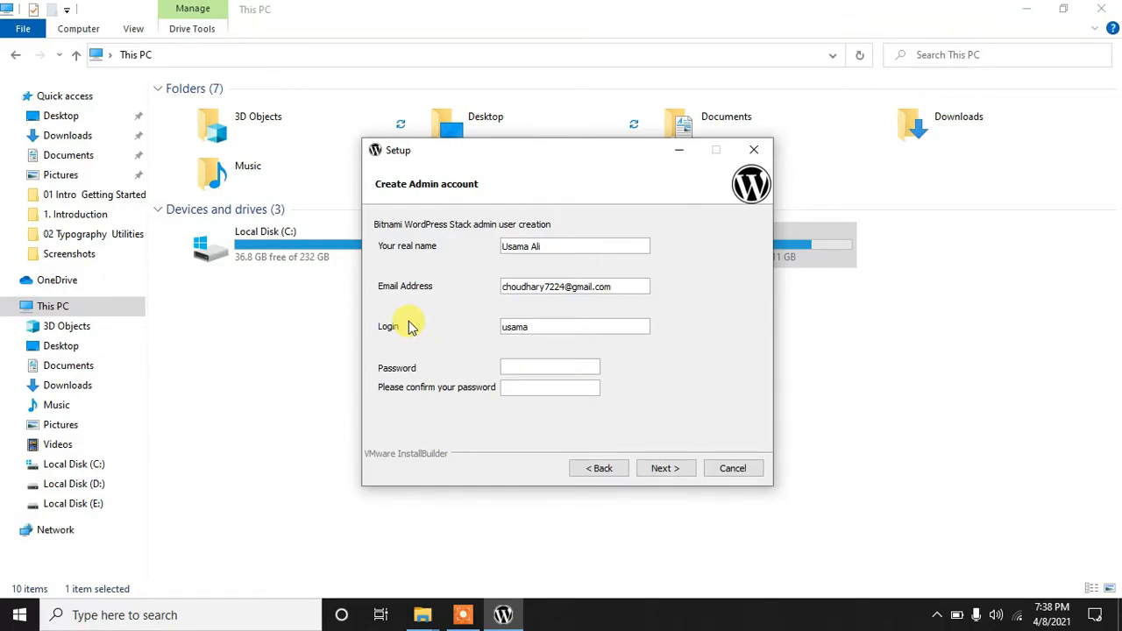
{"action": "left_click", "coordinate": [519, 368]}
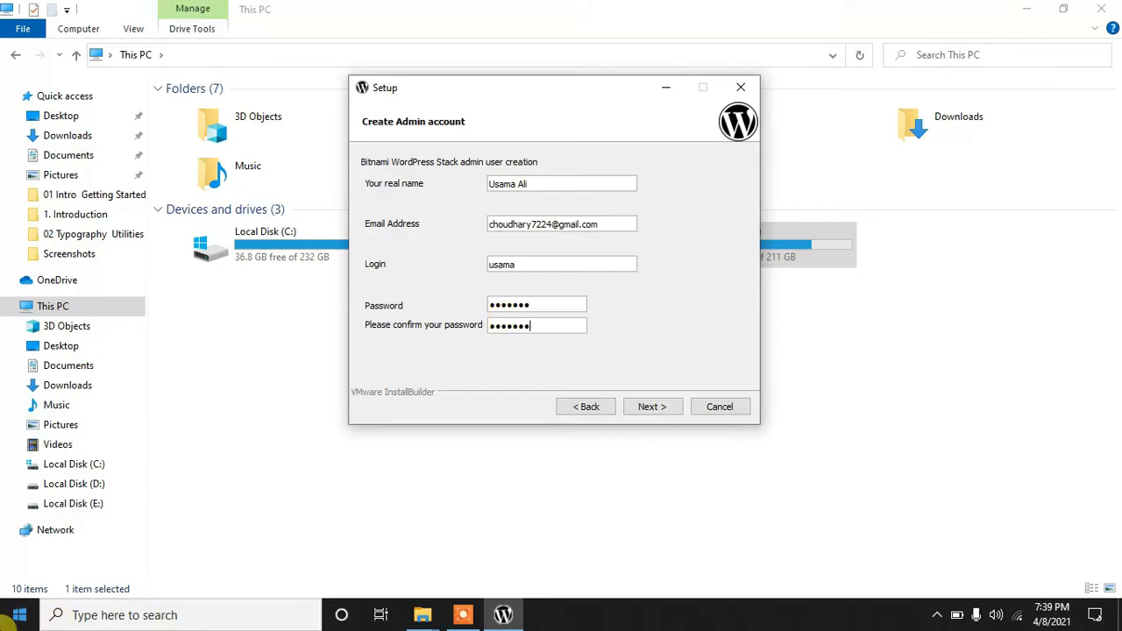
{"action": "key", "text": "super"}
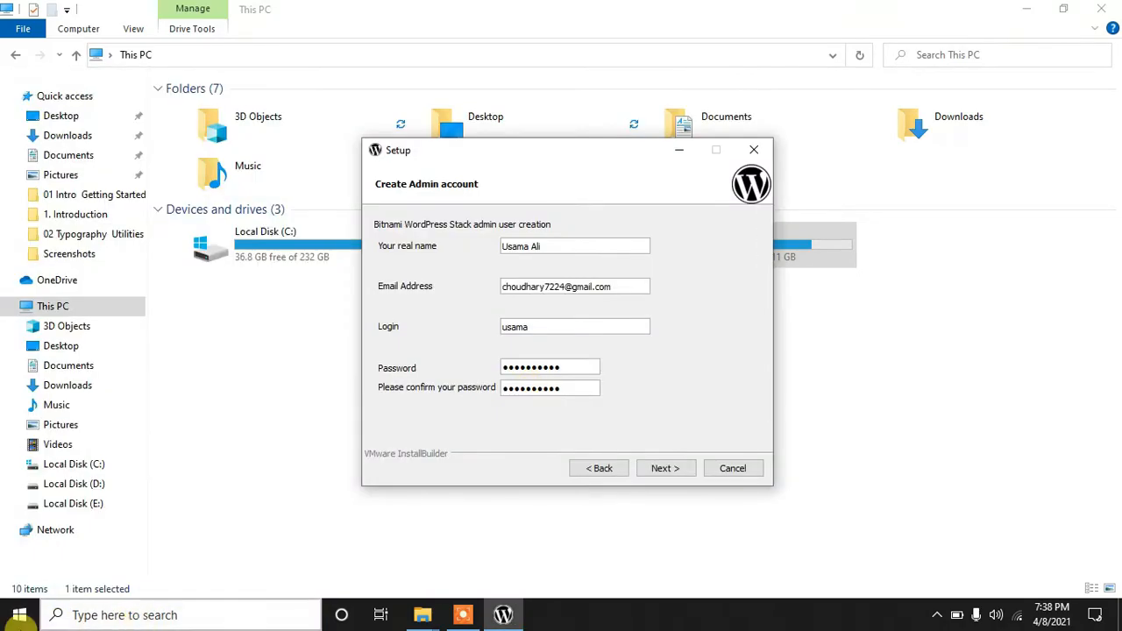
Step: Launch Notepad from Start search and position it beside the installer form
{"action": "left_click", "coordinate": [5, 619]}
{"action": "type", "text": "note"}
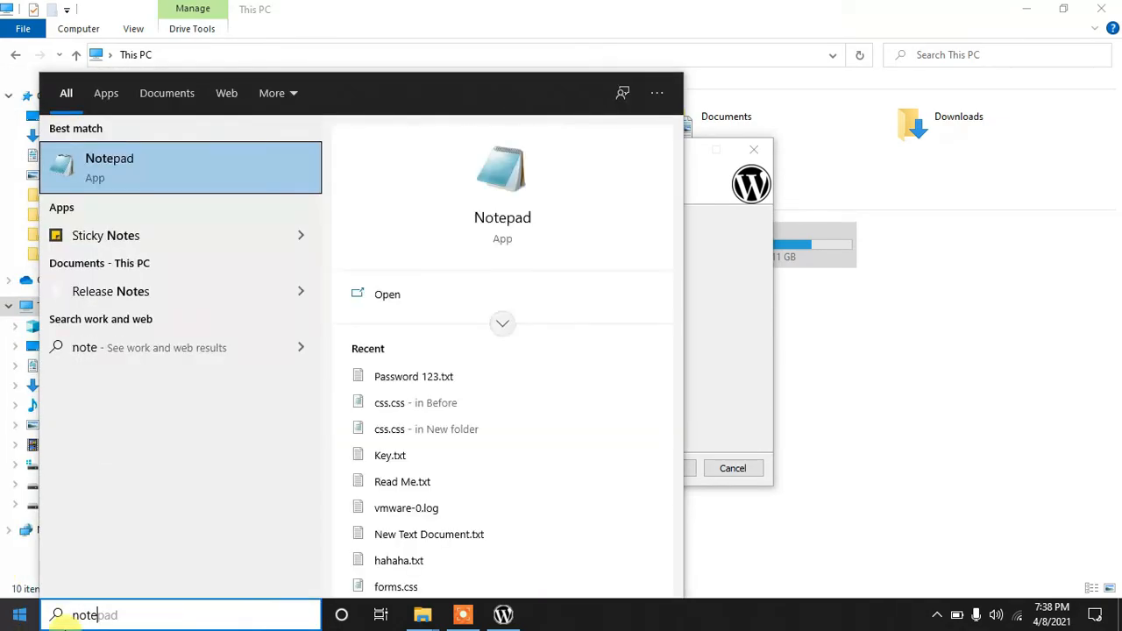
{"action": "left_click", "coordinate": [388, 300]}
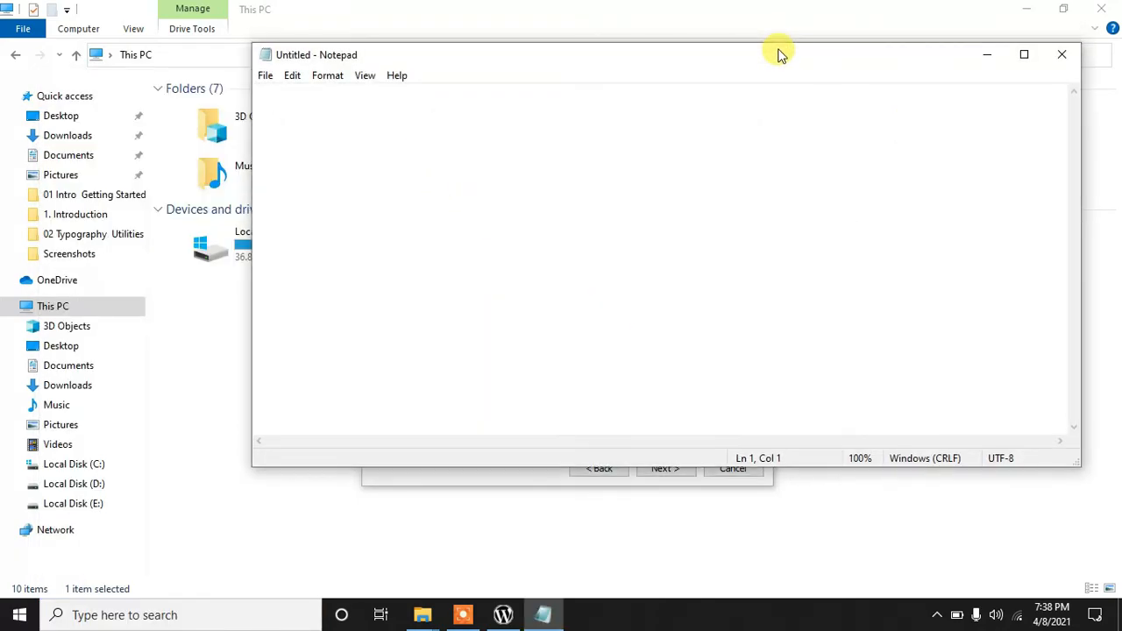
{"action": "left_click_drag", "start_coordinate": [777, 50], "coordinate": [511, 517]}
{"action": "left_click", "coordinate": [562, 325]}
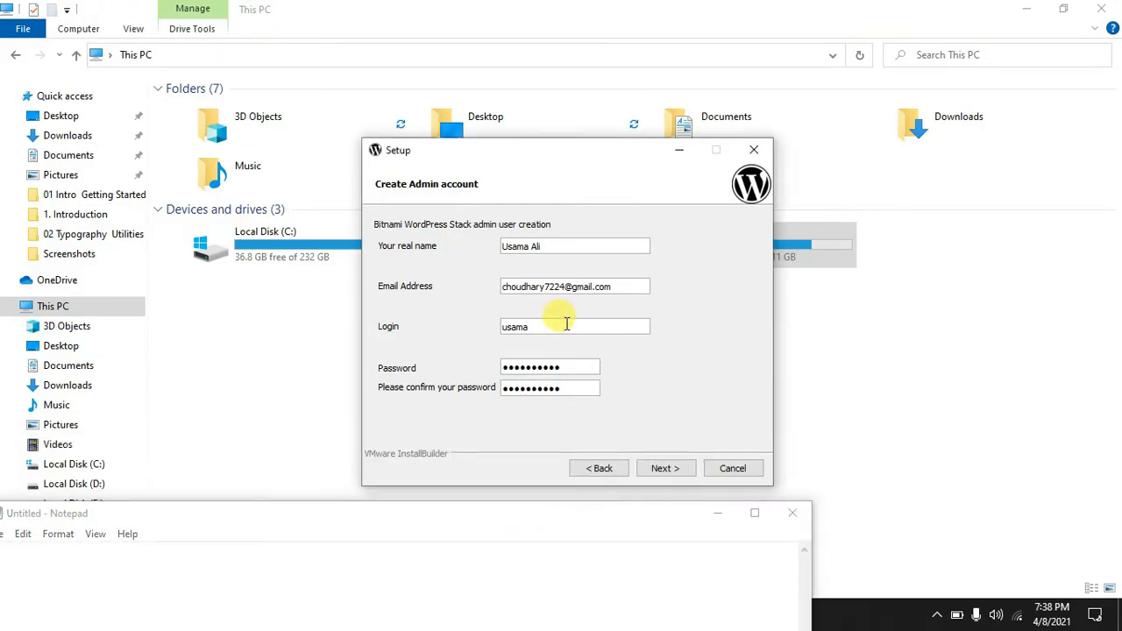
Step: Paste the admin login and password from the form into Notepad and maximize it
{"action": "double_click", "coordinate": [562, 326]}
{"action": "key", "text": "ctrl+c"}
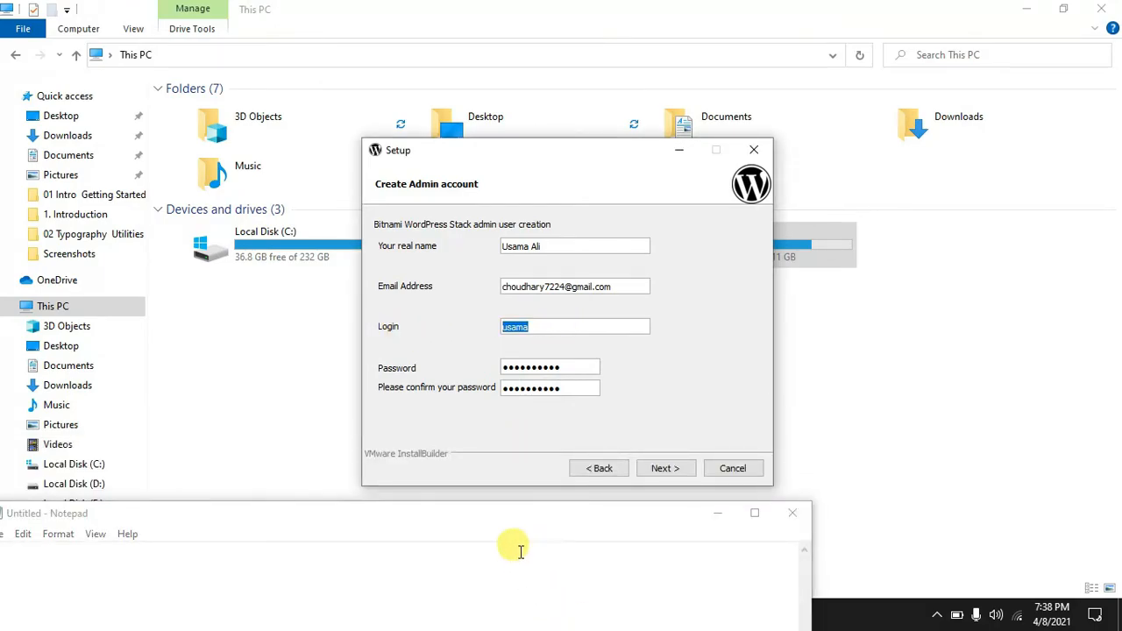
{"action": "left_click_drag", "start_coordinate": [509, 526], "coordinate": [771, 219]}
{"action": "key", "text": "ctrl+v"}
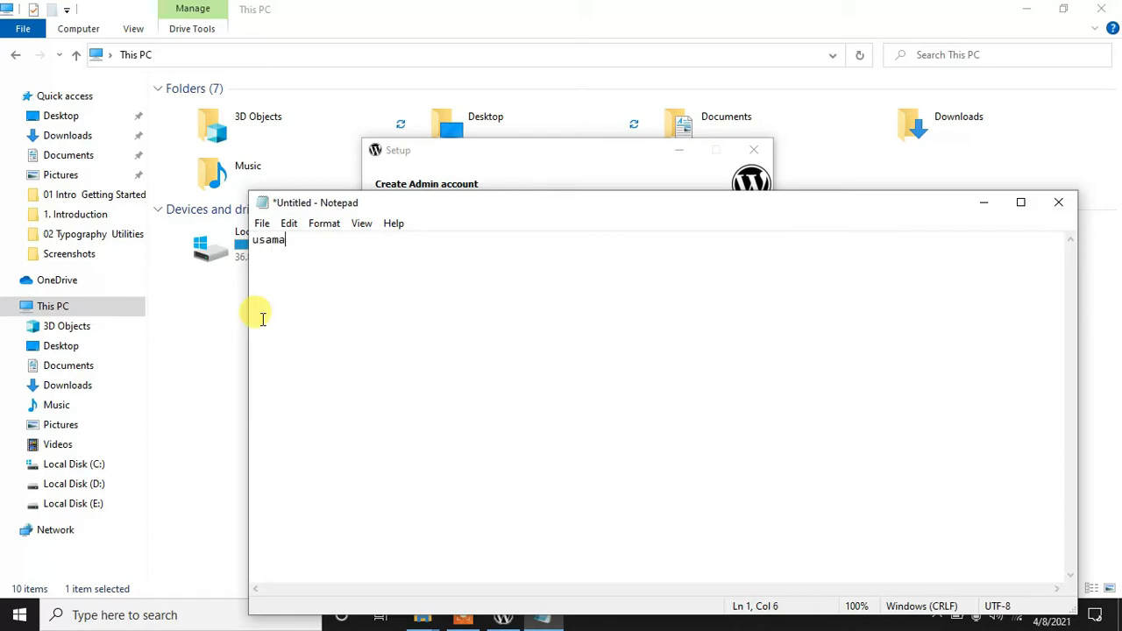
{"action": "key", "text": "Return"}
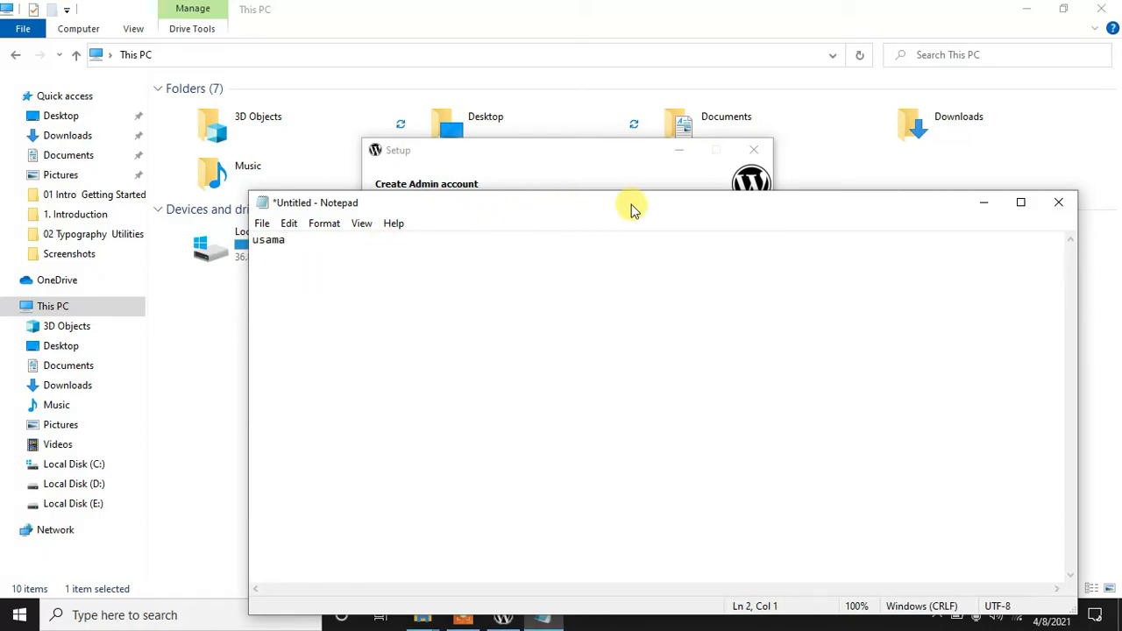
{"action": "left_click_drag", "start_coordinate": [646, 207], "coordinate": [509, 471]}
{"action": "left_click", "coordinate": [568, 367]}
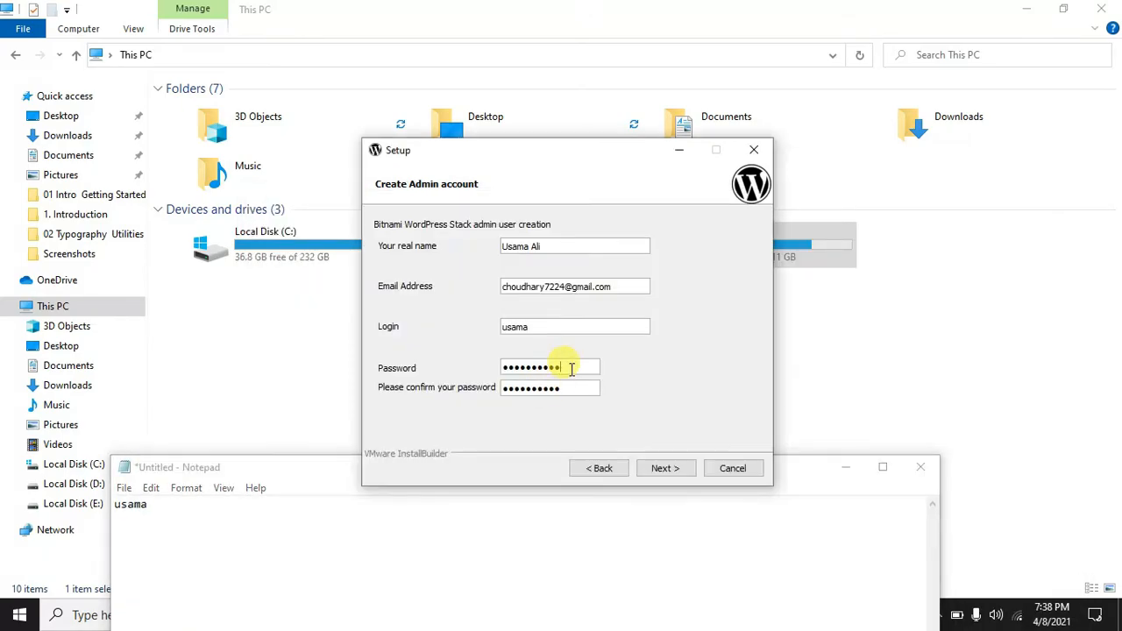
{"action": "double_click", "coordinate": [271, 474]}
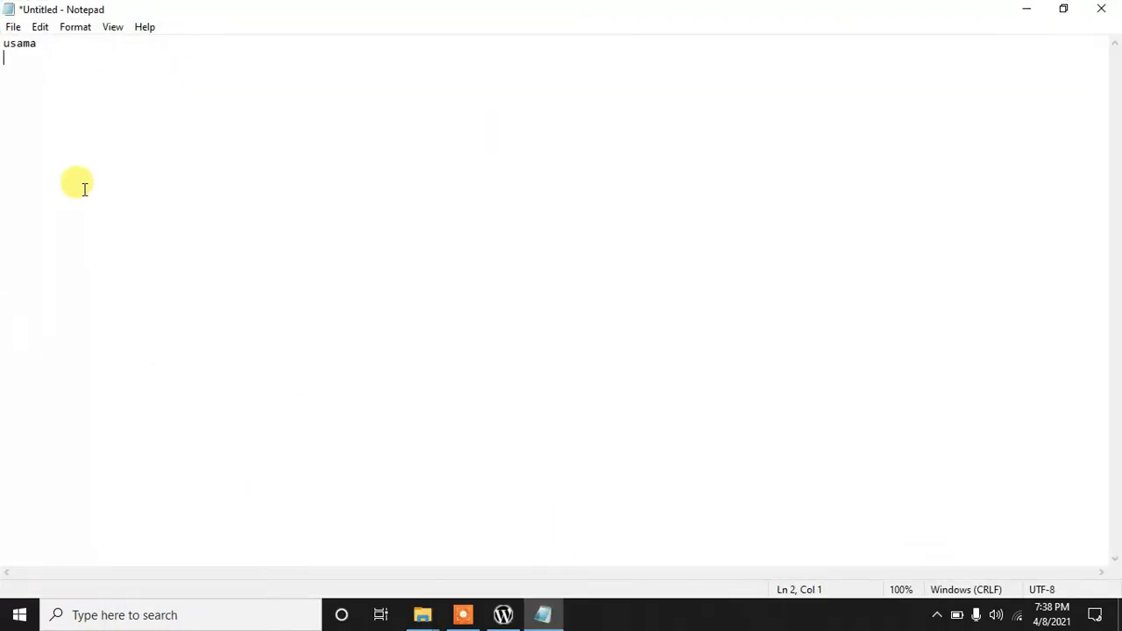
{"action": "key", "text": "ctrl+v"}
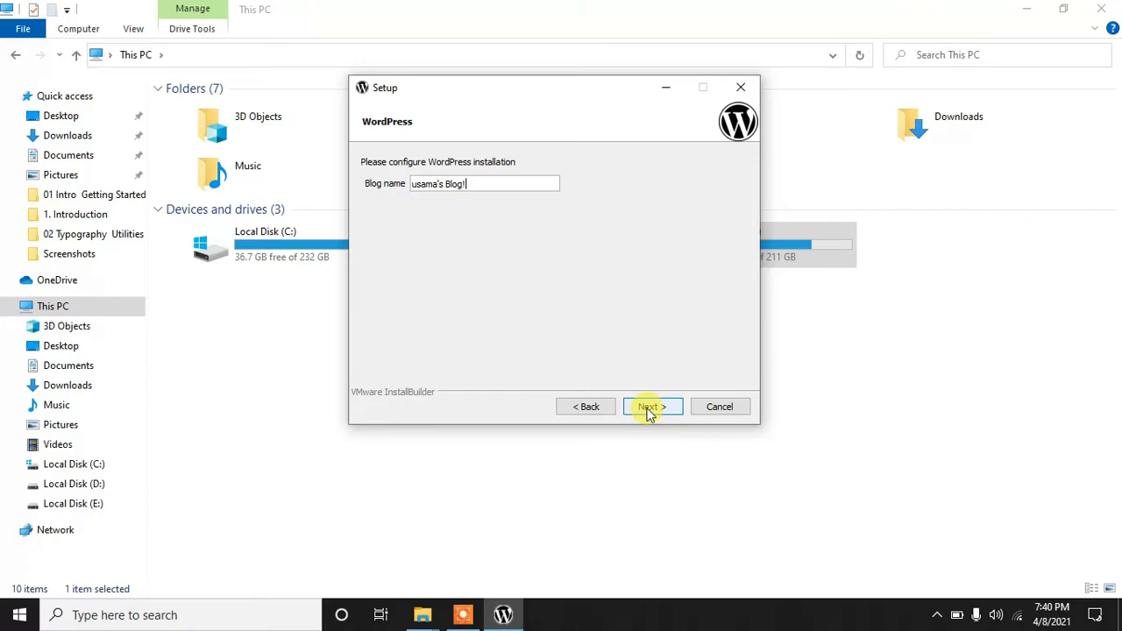
Step: Keep the default blog name and enable mail support through GMail
{"action": "triple_click", "coordinate": [476, 184]}
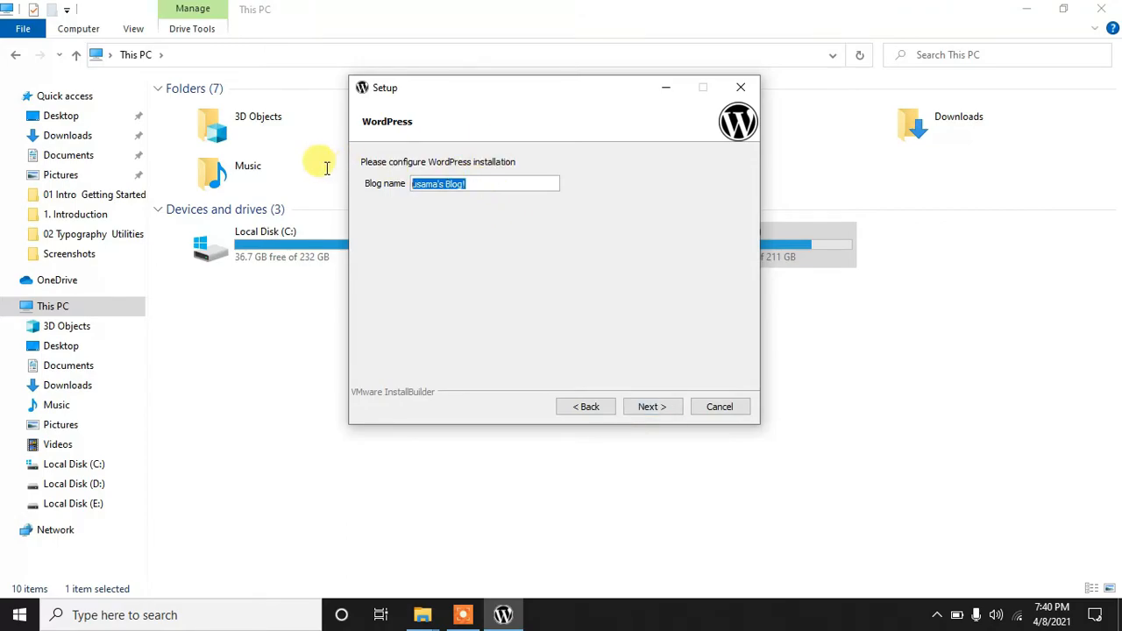
{"action": "left_click", "coordinate": [496, 185]}
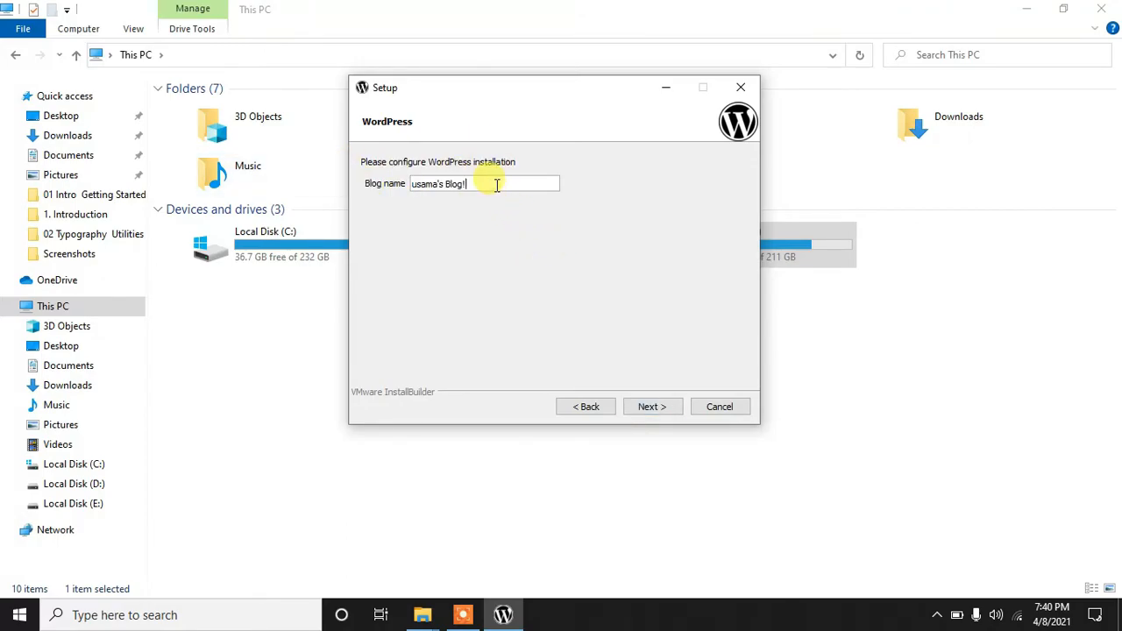
{"action": "left_click", "coordinate": [651, 408]}
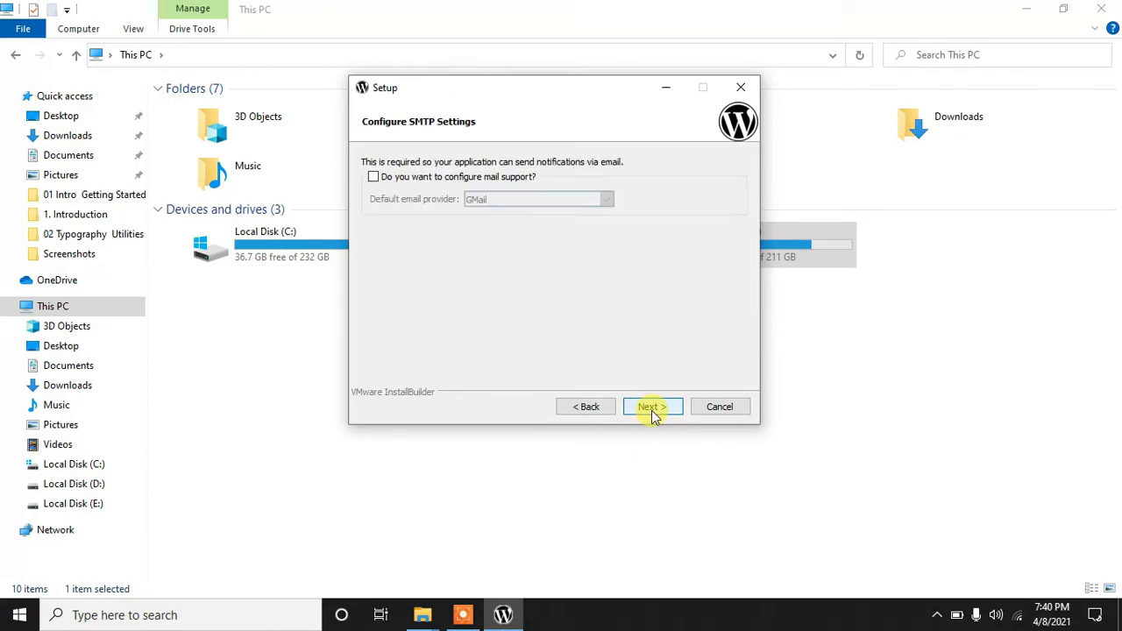
{"action": "left_click", "coordinate": [375, 179]}
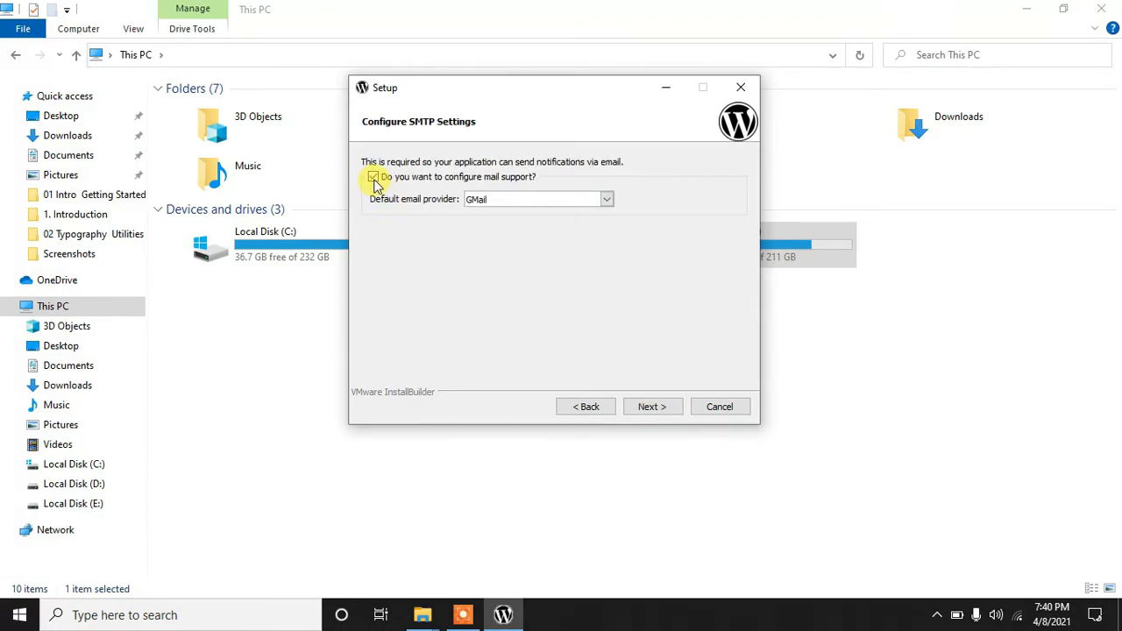
{"action": "left_click", "coordinate": [652, 407]}
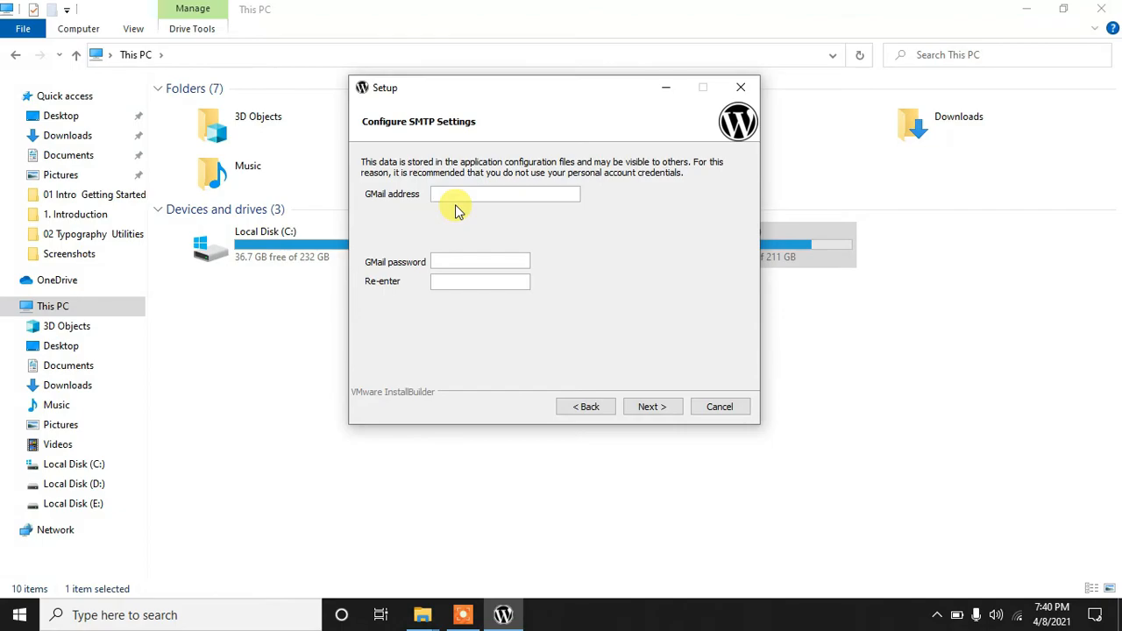
Step: Enter the GMail address, then the account password and its confirmation
{"action": "left_click", "coordinate": [478, 262]}
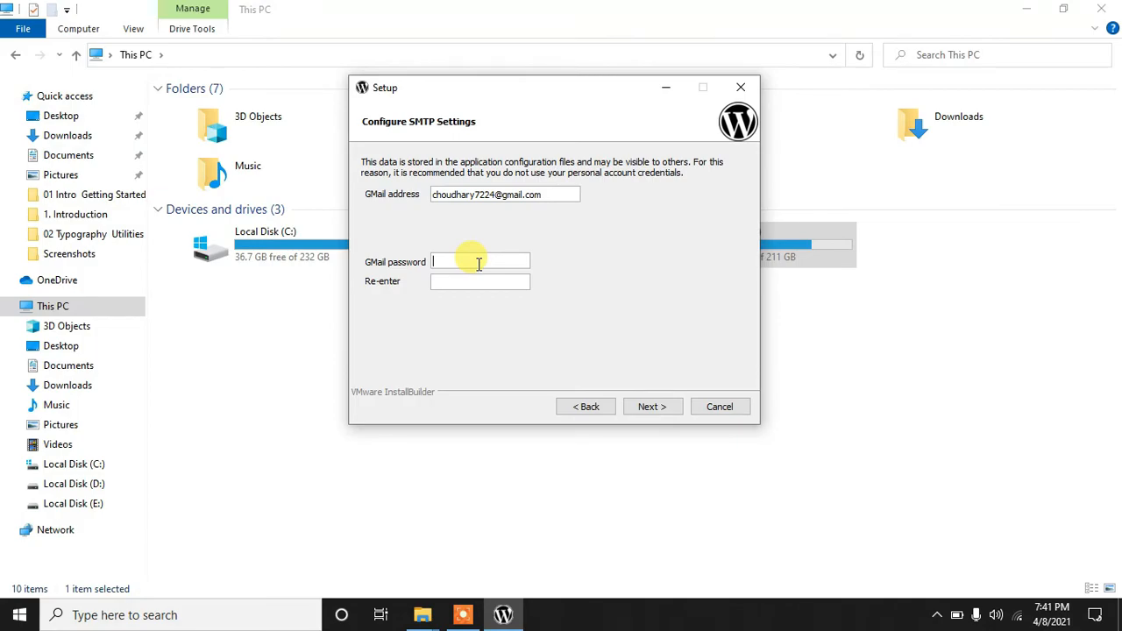
{"action": "type", "text": "••••••••"}
{"action": "left_click", "coordinate": [457, 281]}
{"action": "type", "text": "•••"}
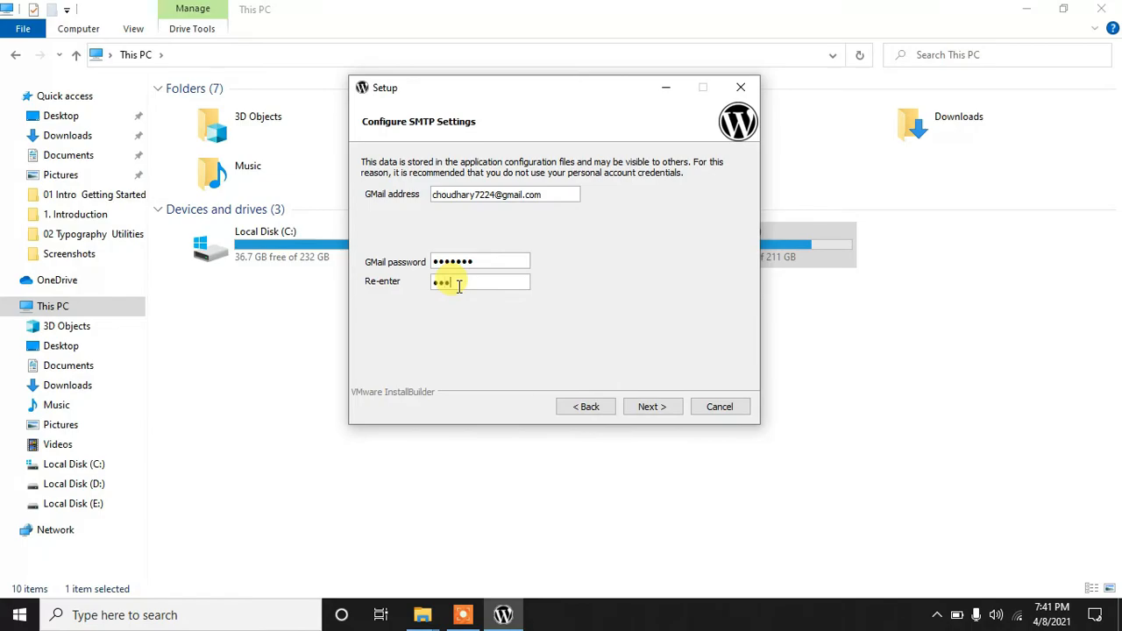
{"action": "type", "text": "••••"}
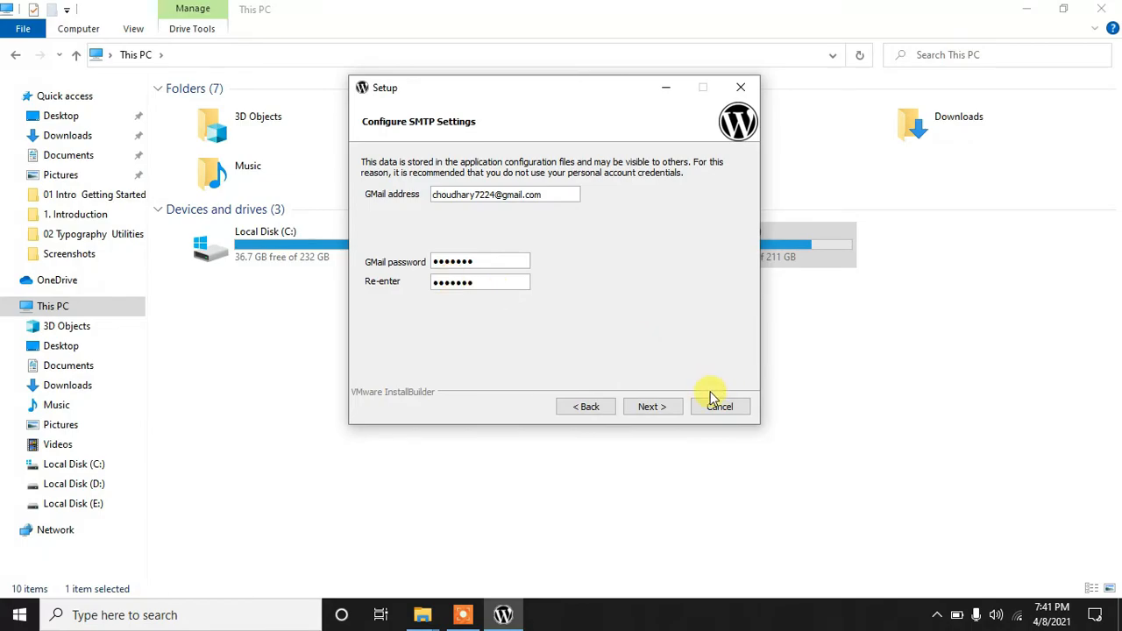
Step: Accept the SMTP settings, skip the cloud deployment offer, and begin installing WordPress
{"action": "left_click", "coordinate": [646, 412]}
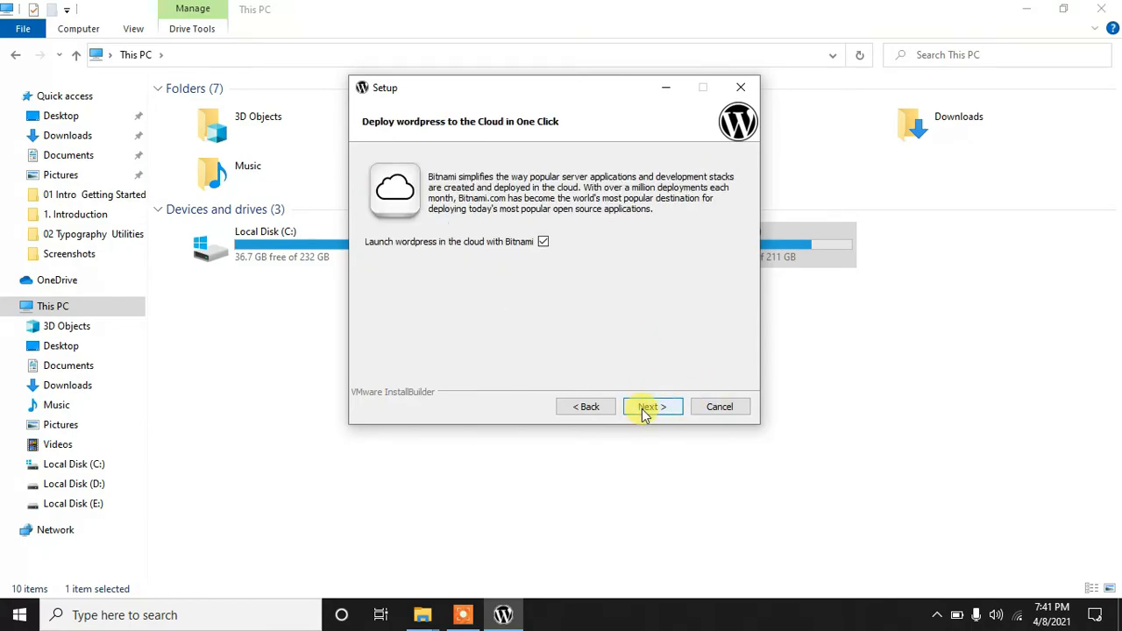
{"action": "left_click", "coordinate": [645, 412]}
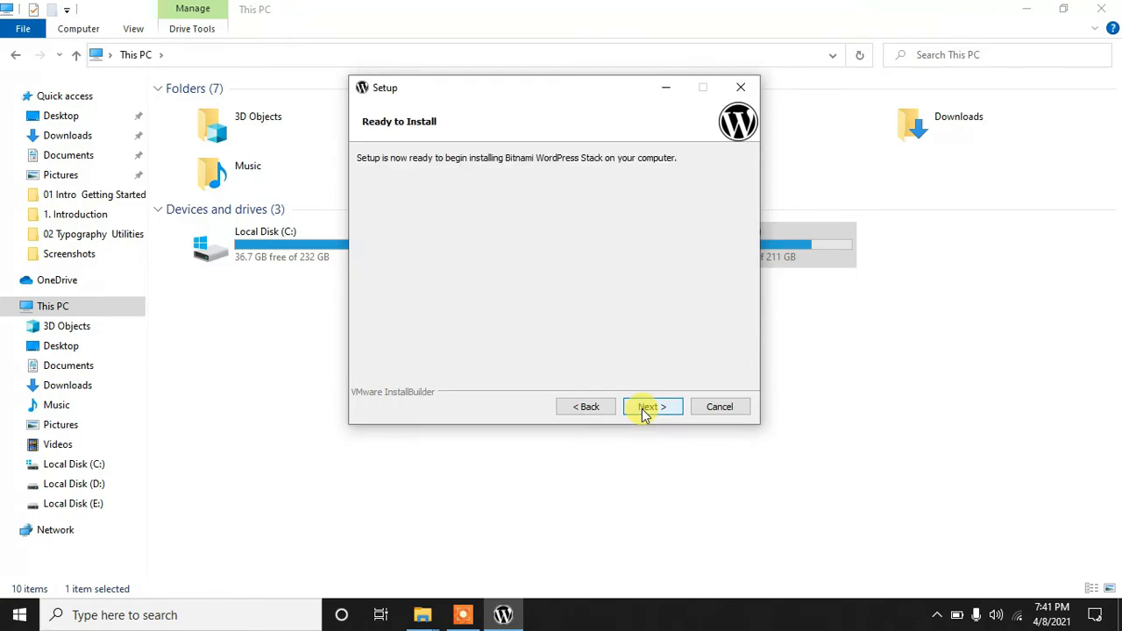
{"action": "left_click", "coordinate": [646, 412]}
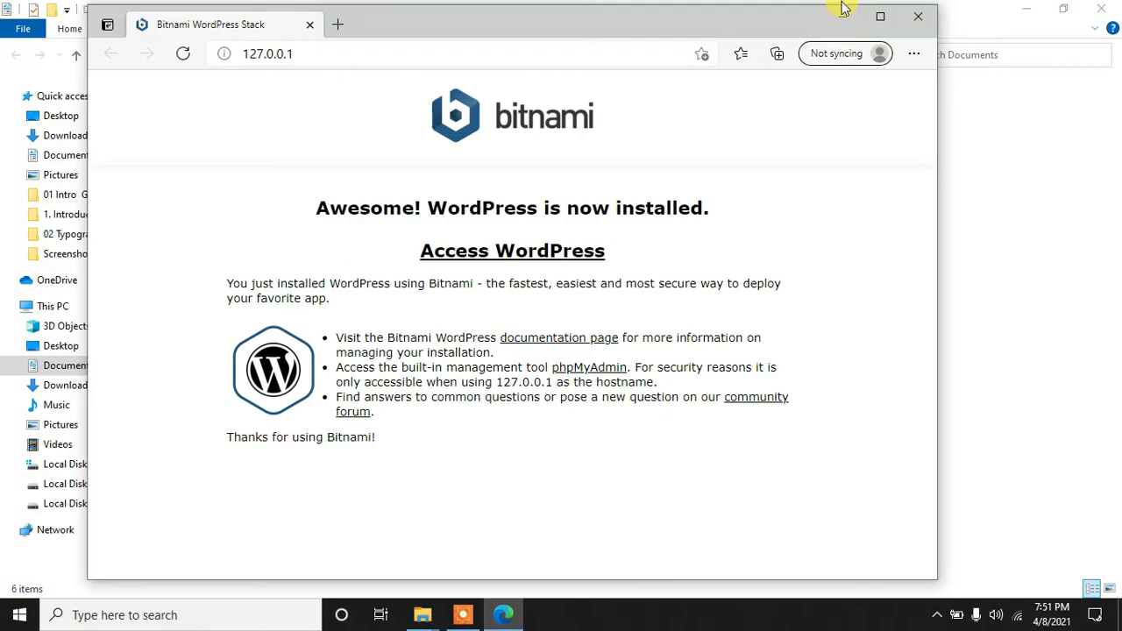
Step: Maximize Edge, check the 127.0.0.1 'WordPress is now installed' page, then minimize to the desktop
{"action": "left_click", "coordinate": [881, 17]}
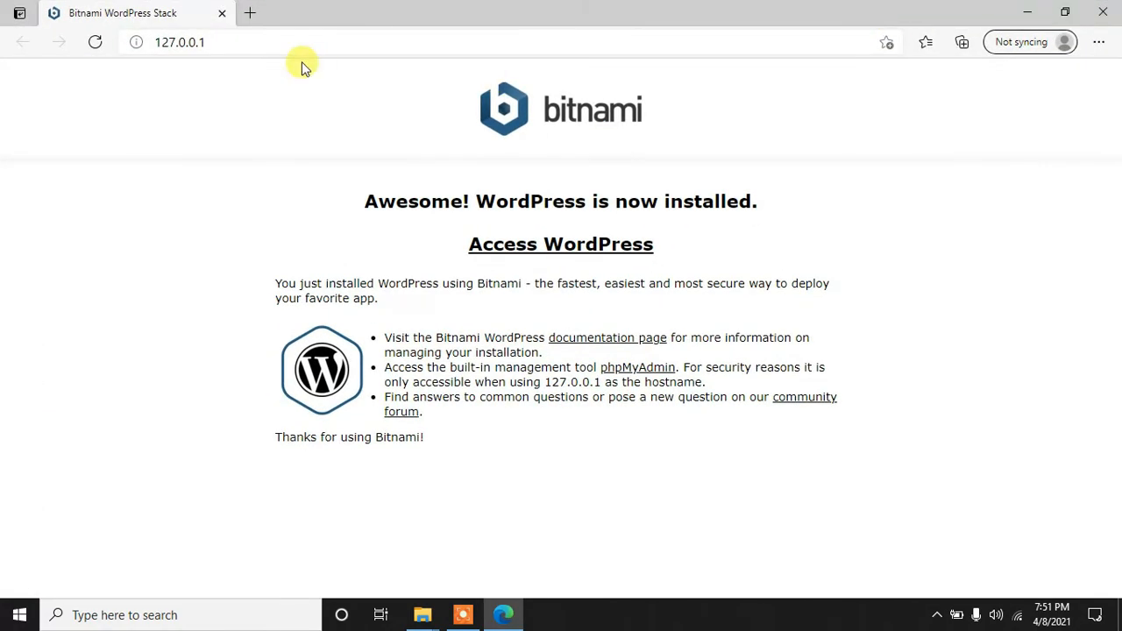
{"action": "left_click", "coordinate": [271, 43]}
{"action": "left_click", "coordinate": [271, 43]}
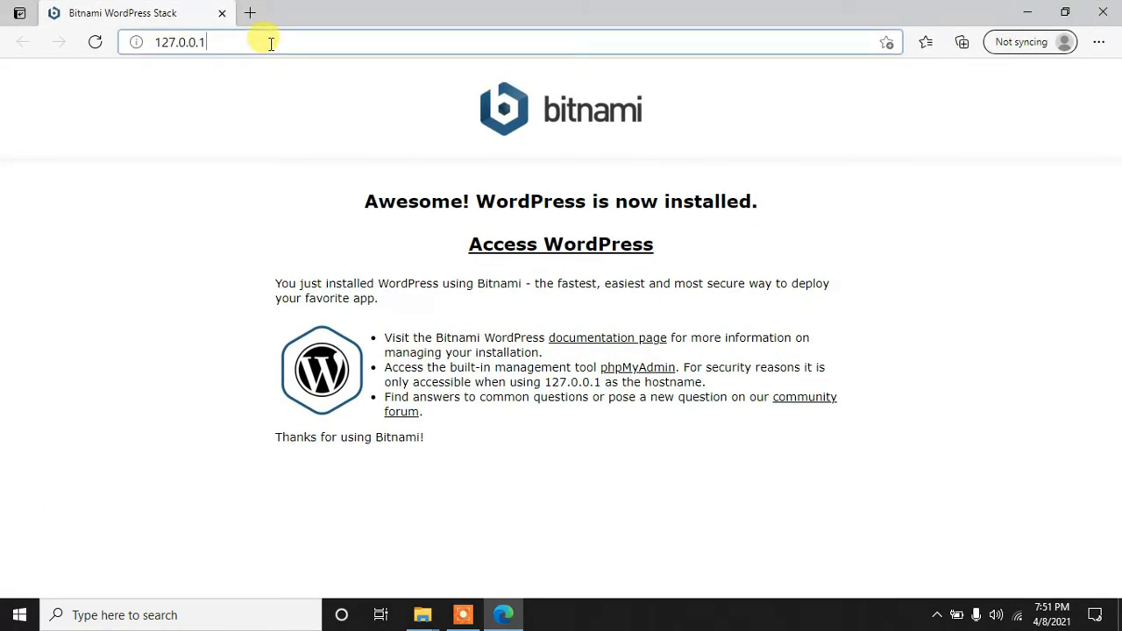
{"action": "left_click_drag", "start_coordinate": [249, 41], "coordinate": [120, 43]}
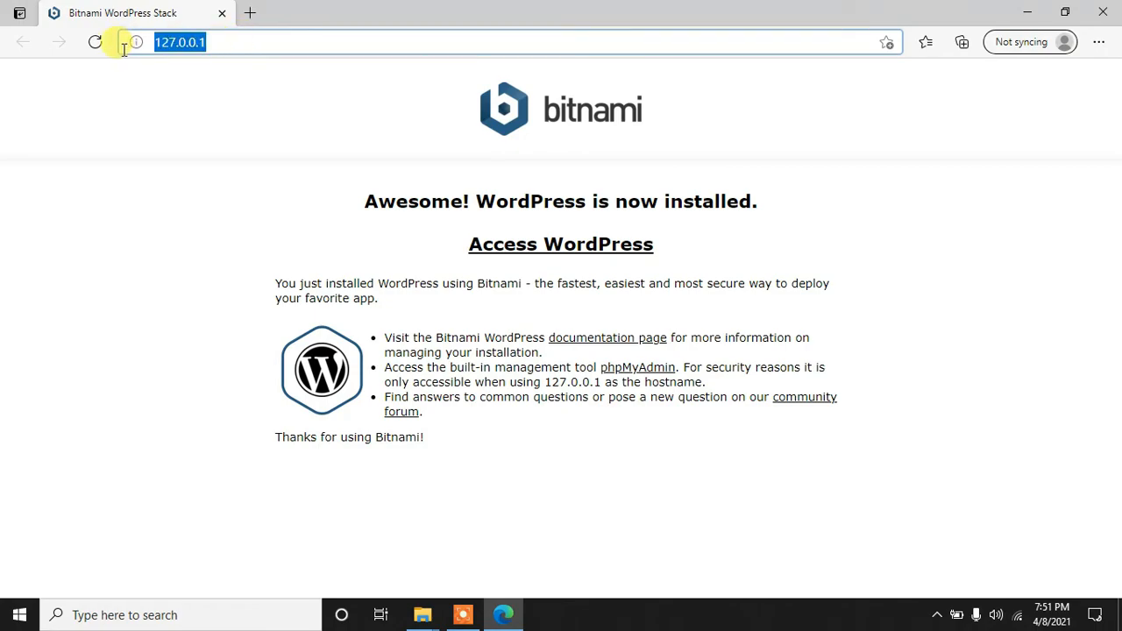
{"action": "left_click", "coordinate": [248, 39]}
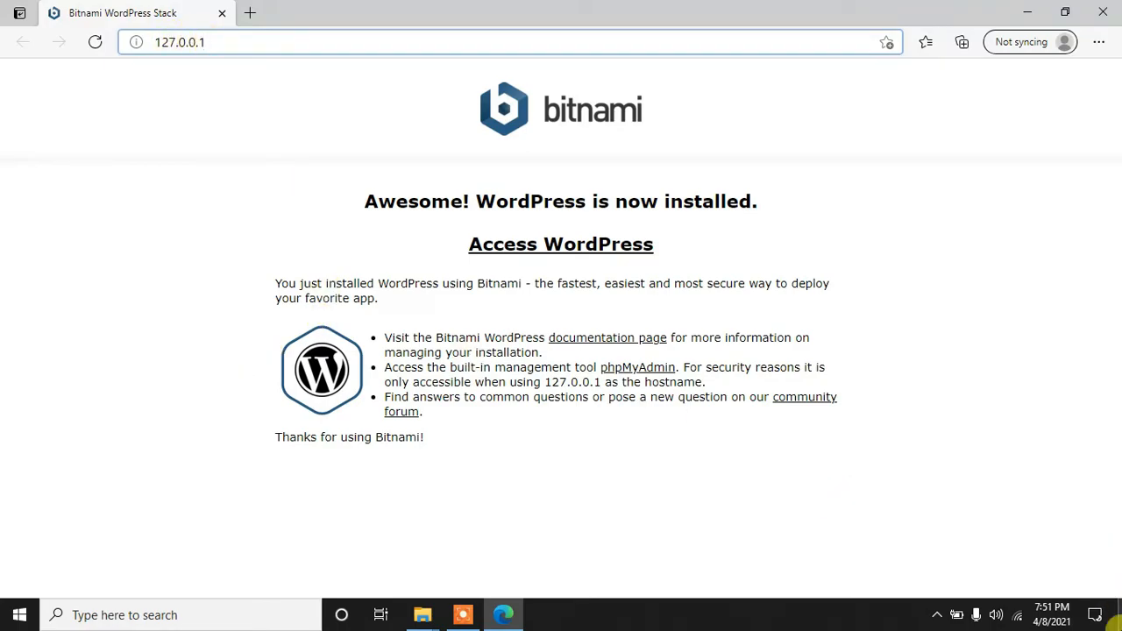
{"action": "left_click", "coordinate": [1115, 621]}
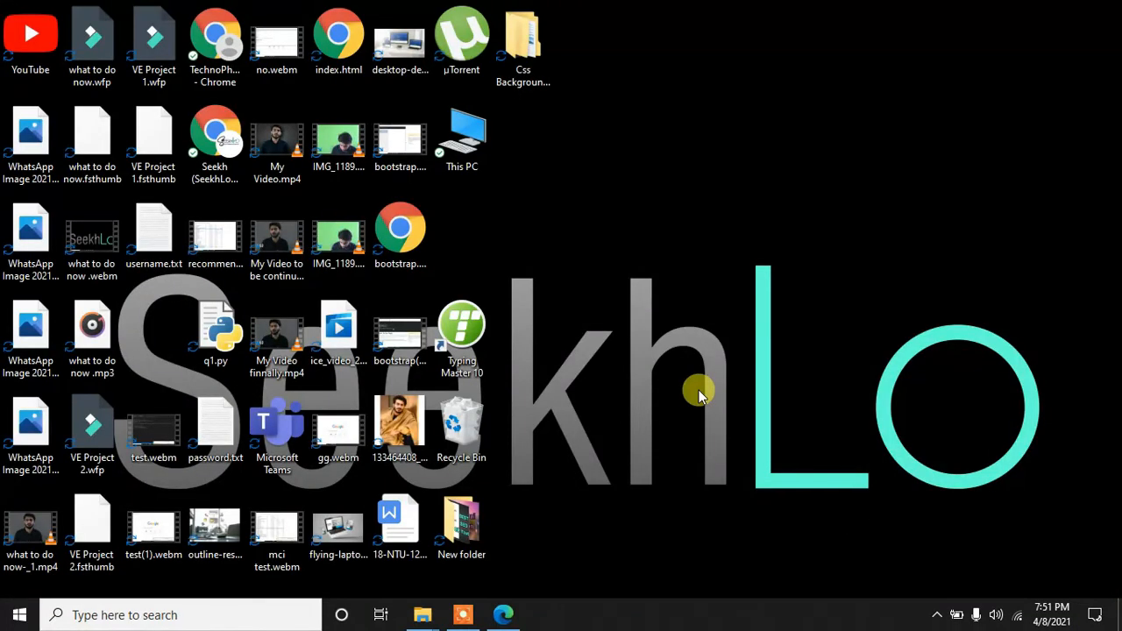
Step: Launch Chrome via bootstrap.html and load 127.0.0.1 in a new tab
{"action": "double_click", "coordinate": [400, 249]}
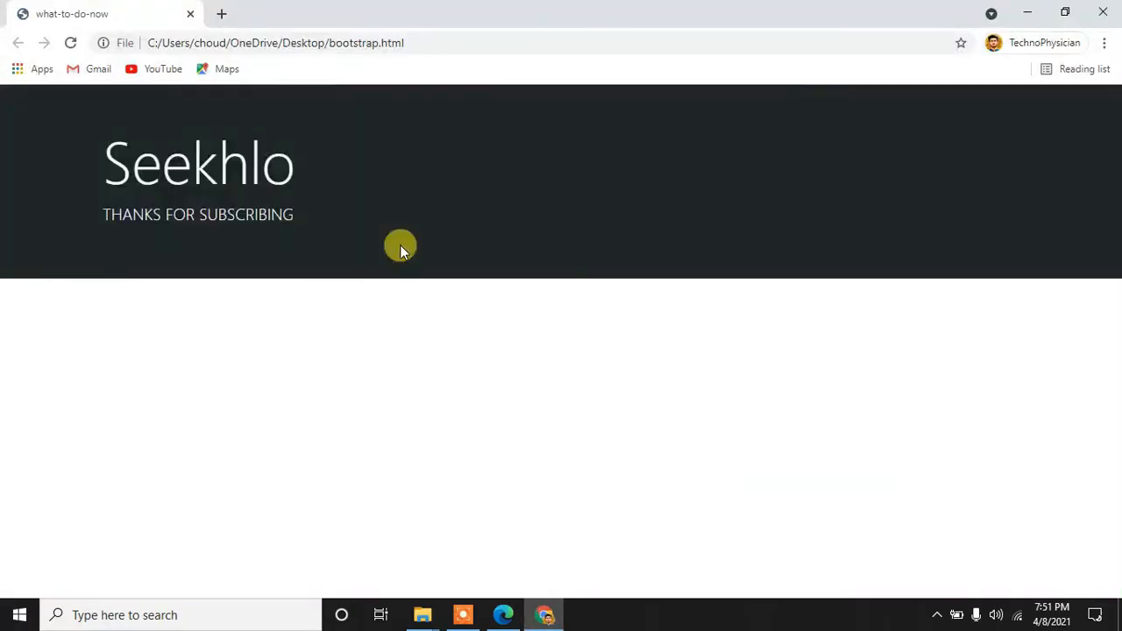
{"action": "left_click", "coordinate": [222, 13]}
{"action": "left_click", "coordinate": [192, 40]}
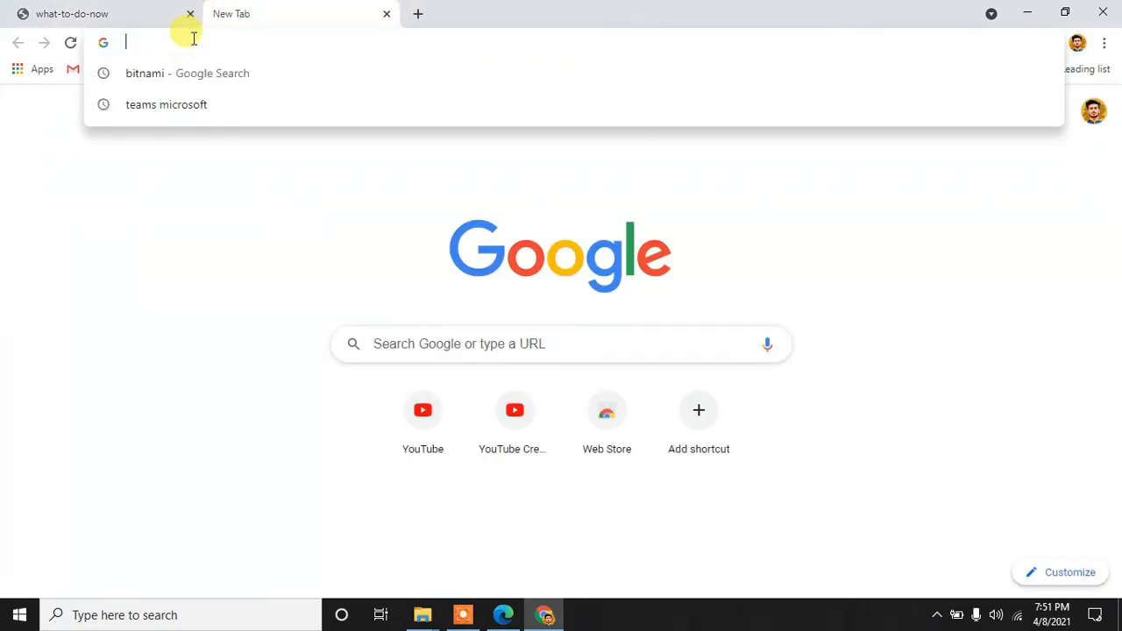
{"action": "type", "text": "127"}
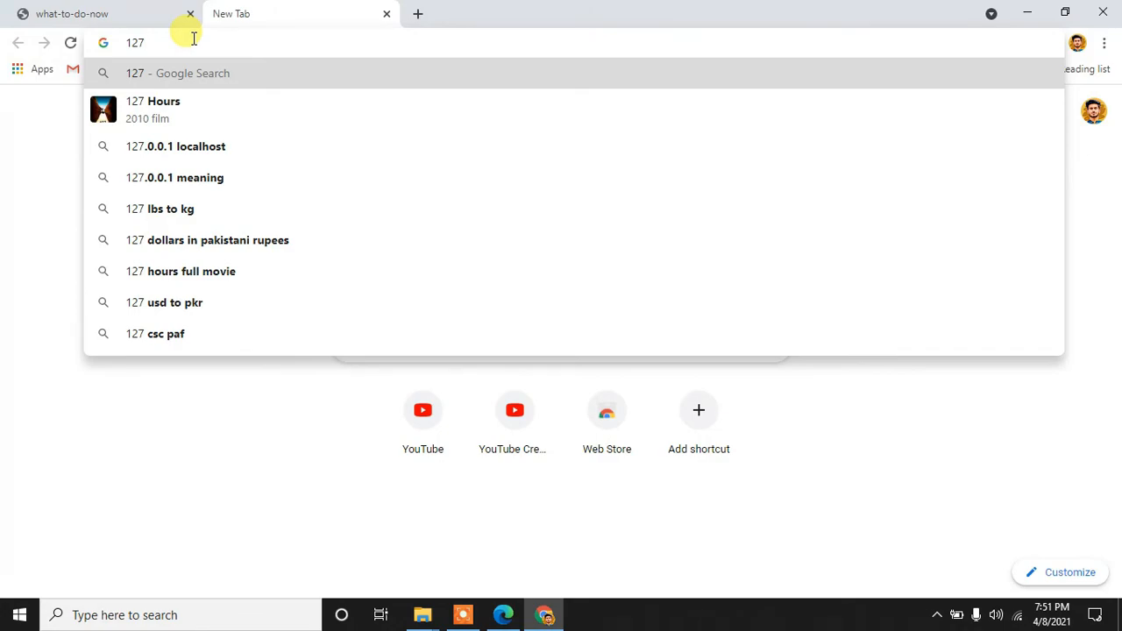
{"action": "type", "text": ".0.0.1"}
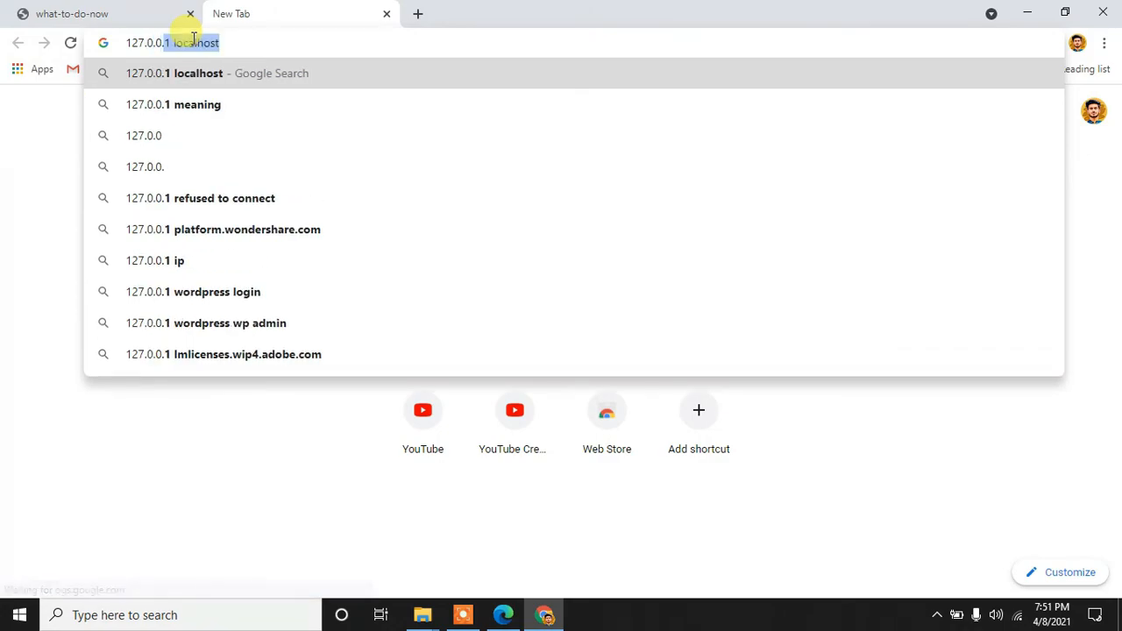
{"action": "key", "text": "Delete"}
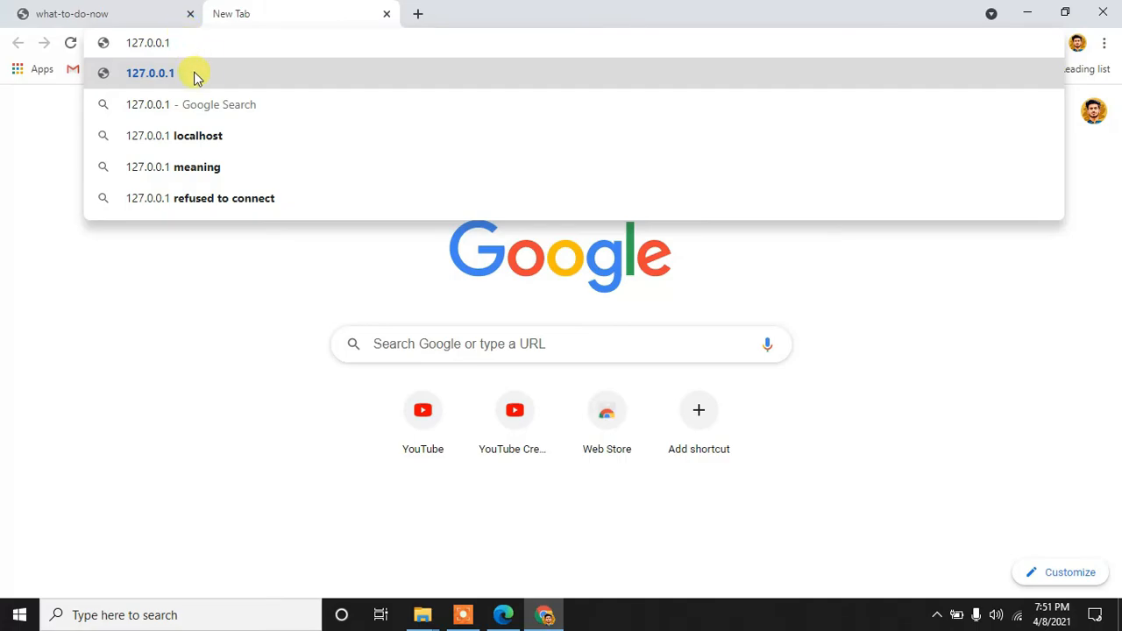
{"action": "left_click", "coordinate": [195, 78]}
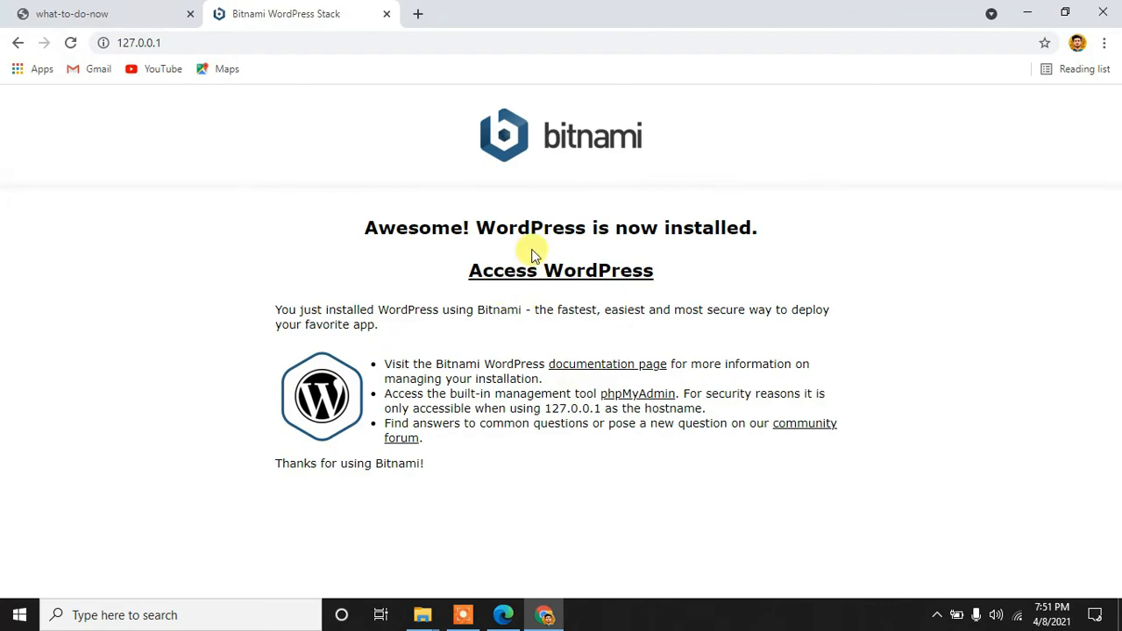
{"action": "left_click", "coordinate": [381, 49]}
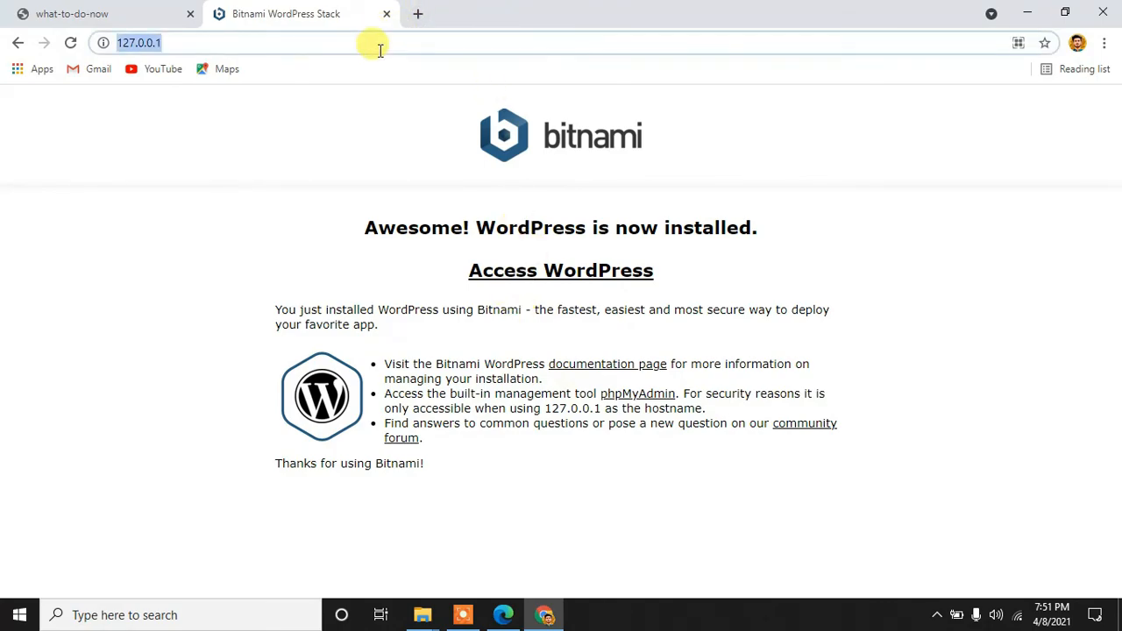
Step: Load localhost in another tab, compare both Bitnami tabs, and follow Access WordPress
{"action": "left_click", "coordinate": [417, 13]}
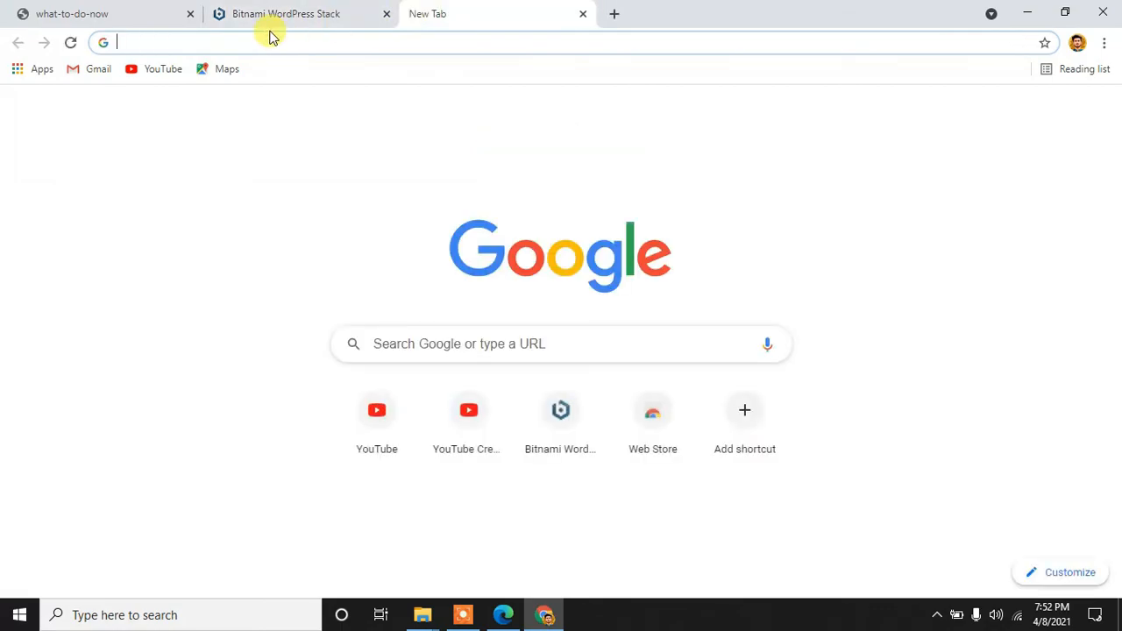
{"action": "type", "text": "localhost"}
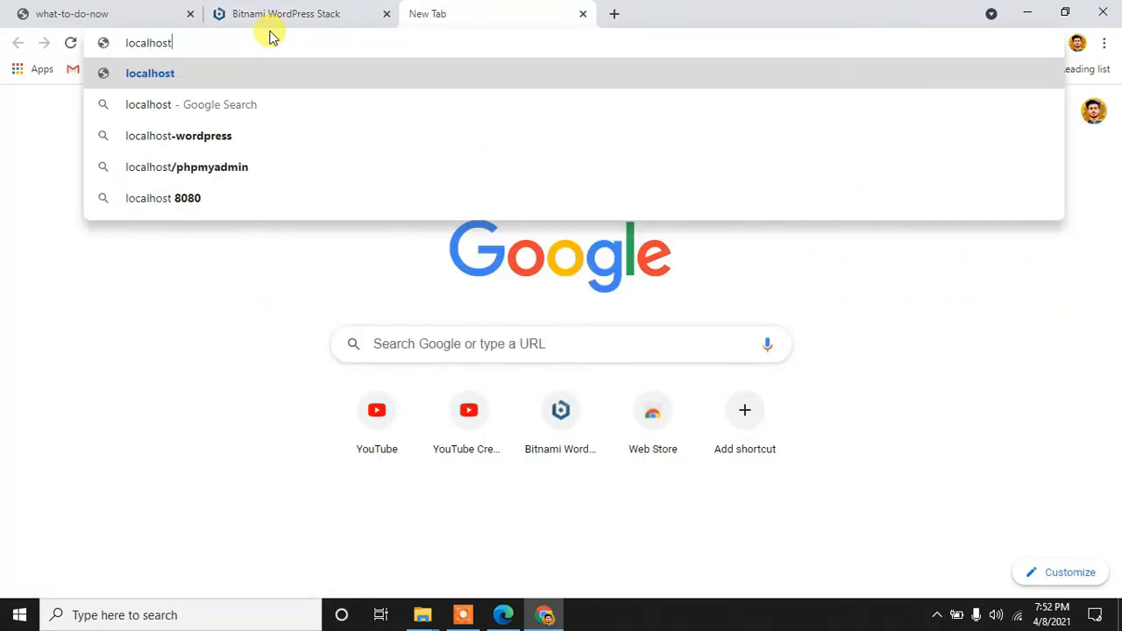
{"action": "left_click", "coordinate": [224, 72]}
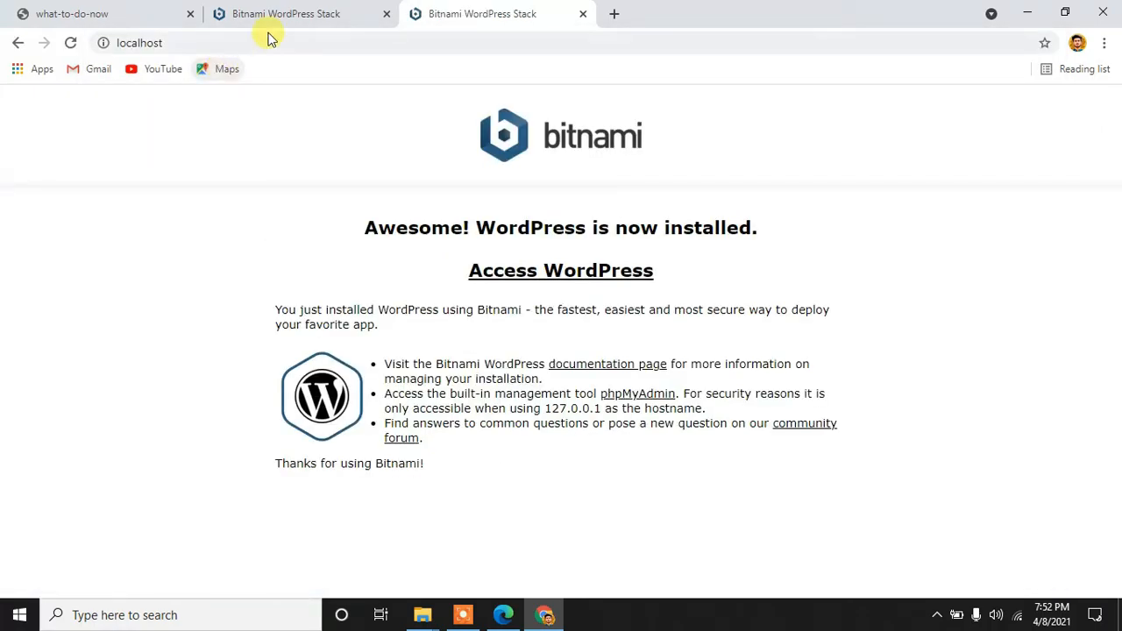
{"action": "left_click", "coordinate": [294, 5]}
{"action": "left_click", "coordinate": [459, 6]}
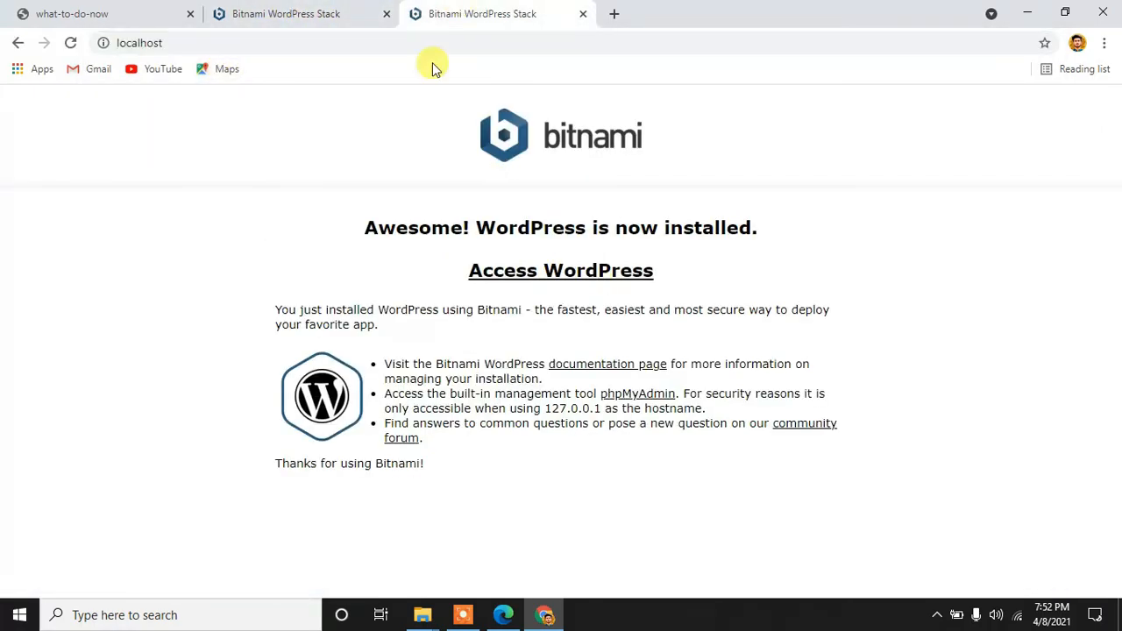
{"action": "left_click", "coordinate": [311, 7]}
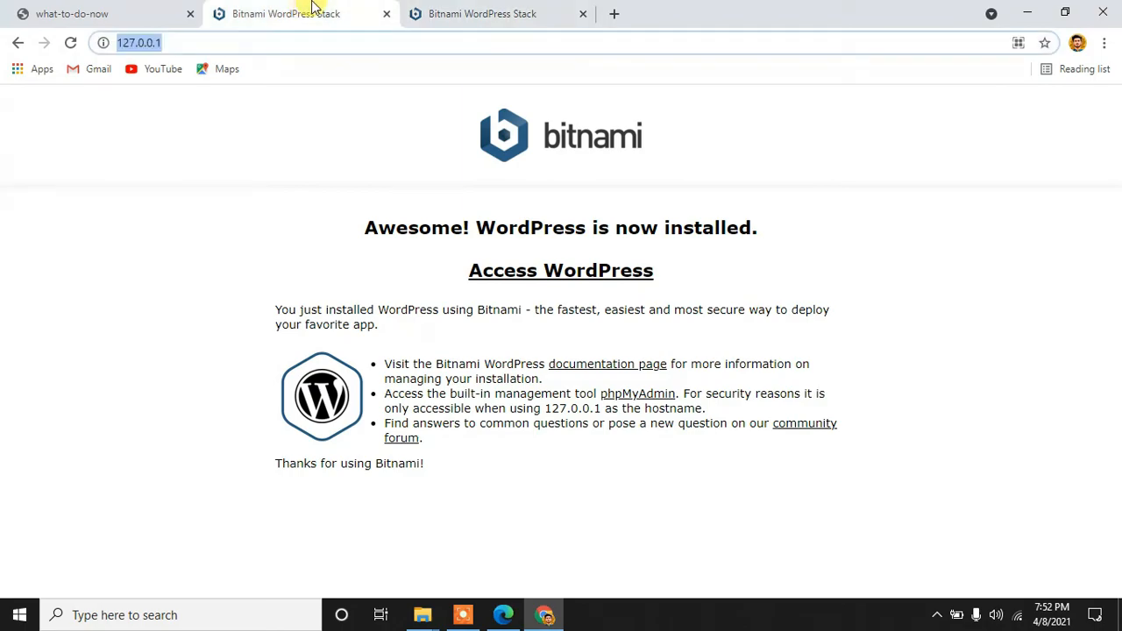
{"action": "left_click", "coordinate": [464, 7]}
{"action": "left_click", "coordinate": [579, 276]}
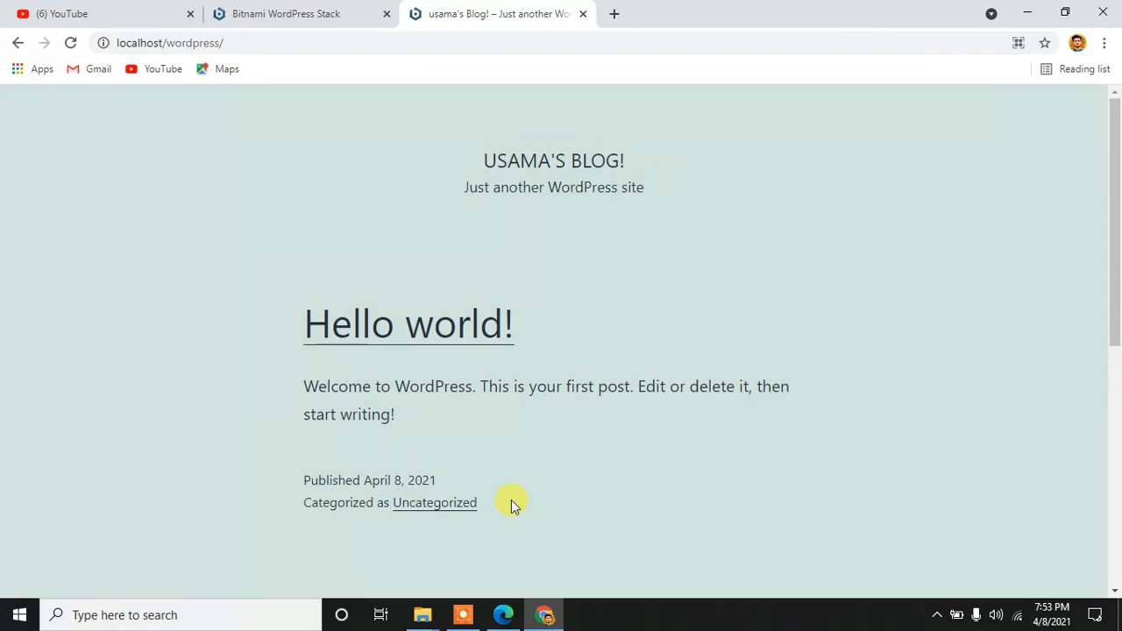
{"action": "scroll", "coordinate": [513, 504], "scroll_direction": "down", "scroll_amount": 4}
{"action": "scroll", "coordinate": [513, 506], "scroll_direction": "down", "scroll_amount": 2}
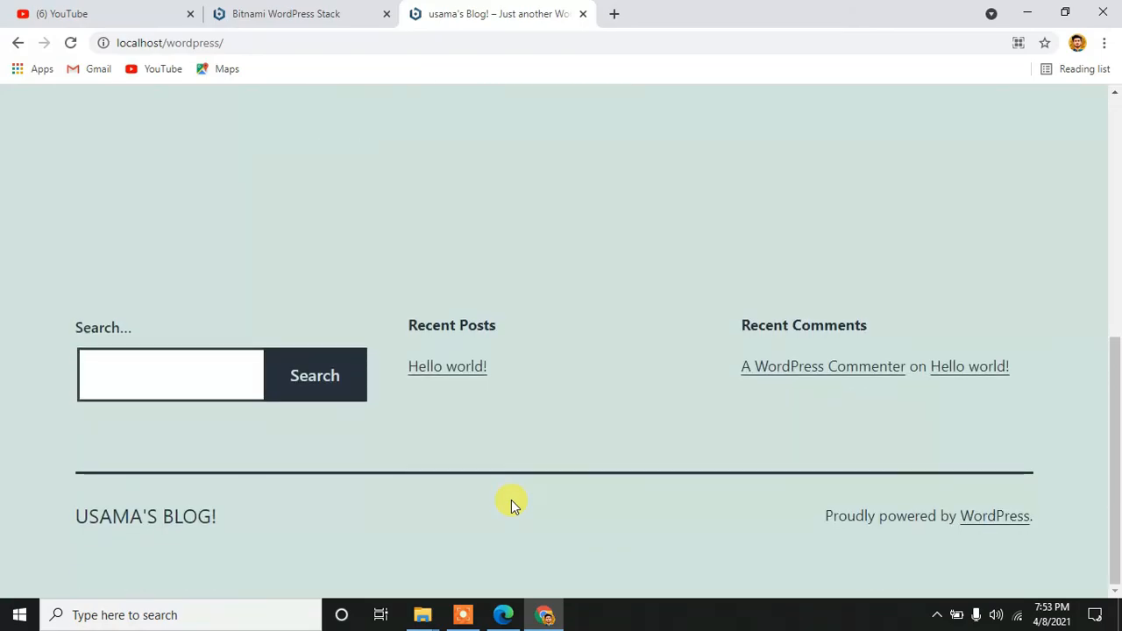
{"action": "scroll", "coordinate": [513, 506], "scroll_direction": "up", "scroll_amount": 6}
{"action": "scroll", "coordinate": [513, 506], "scroll_direction": "down", "scroll_amount": 6}
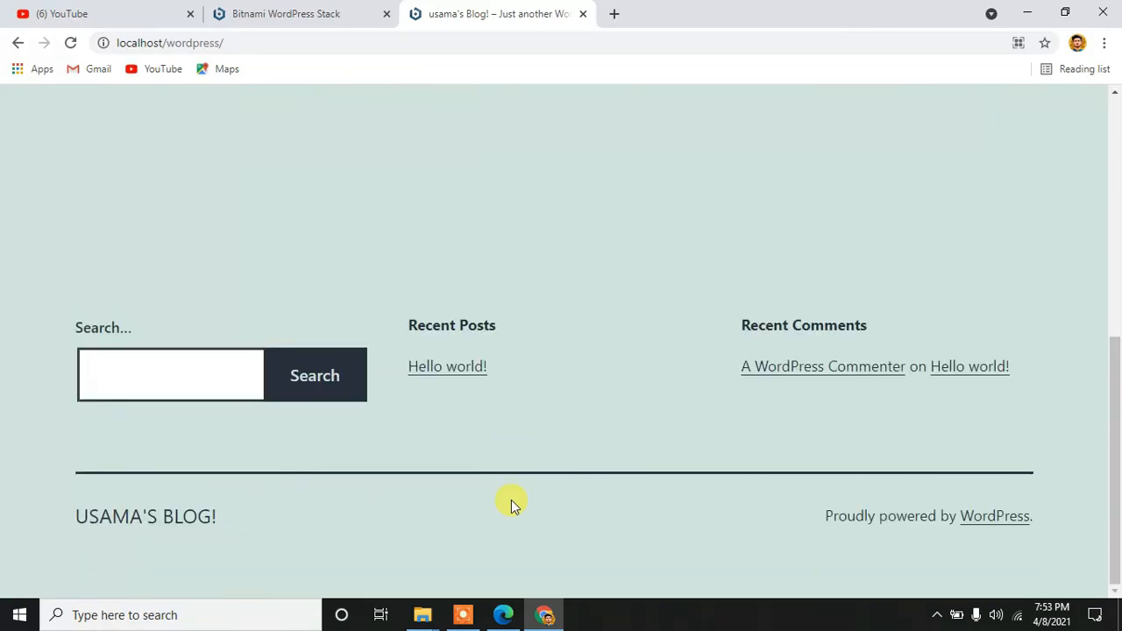
{"action": "scroll", "coordinate": [513, 506], "scroll_direction": "up", "scroll_amount": 1}
{"action": "scroll", "coordinate": [513, 506], "scroll_direction": "up", "scroll_amount": 5}
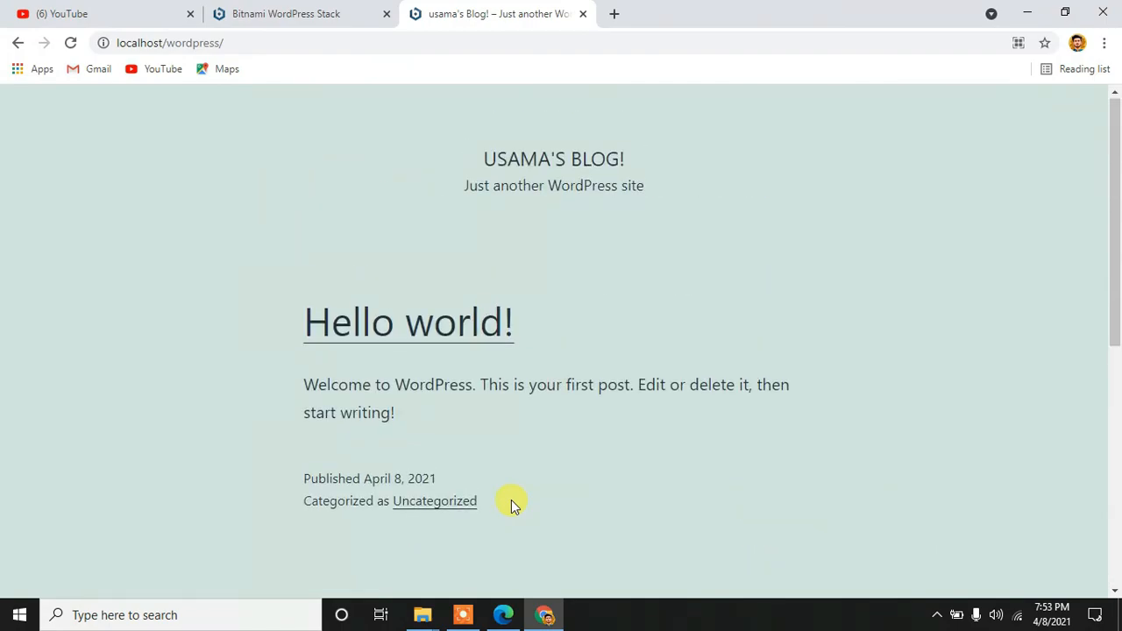
{"action": "scroll", "coordinate": [513, 506], "scroll_direction": "down", "scroll_amount": 2}
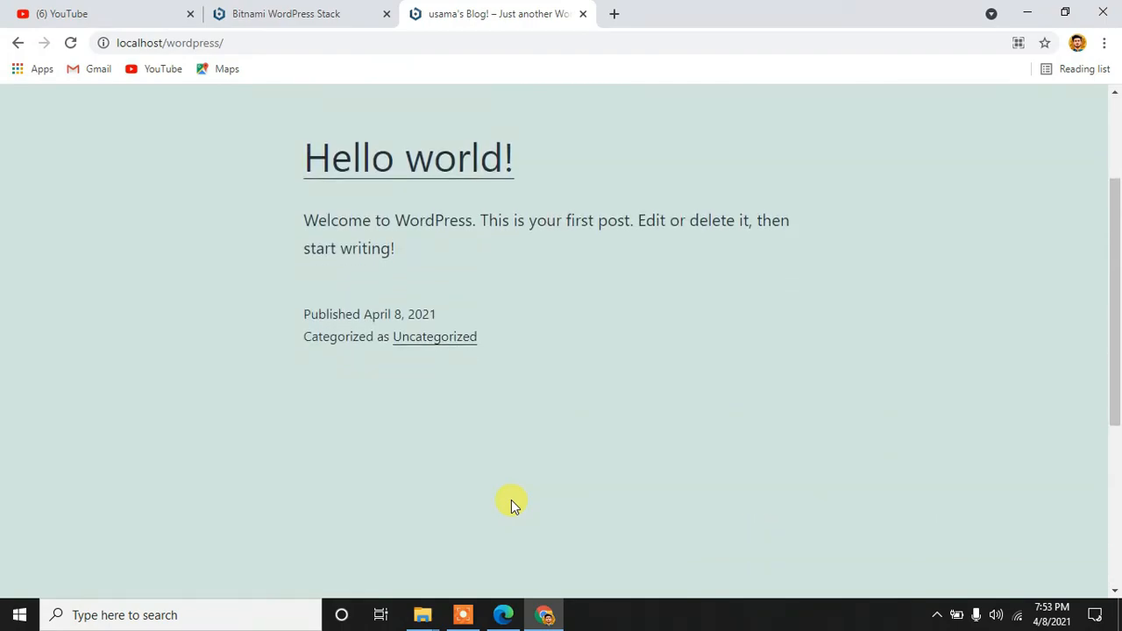
{"action": "scroll", "coordinate": [513, 506], "scroll_direction": "down", "scroll_amount": 4}
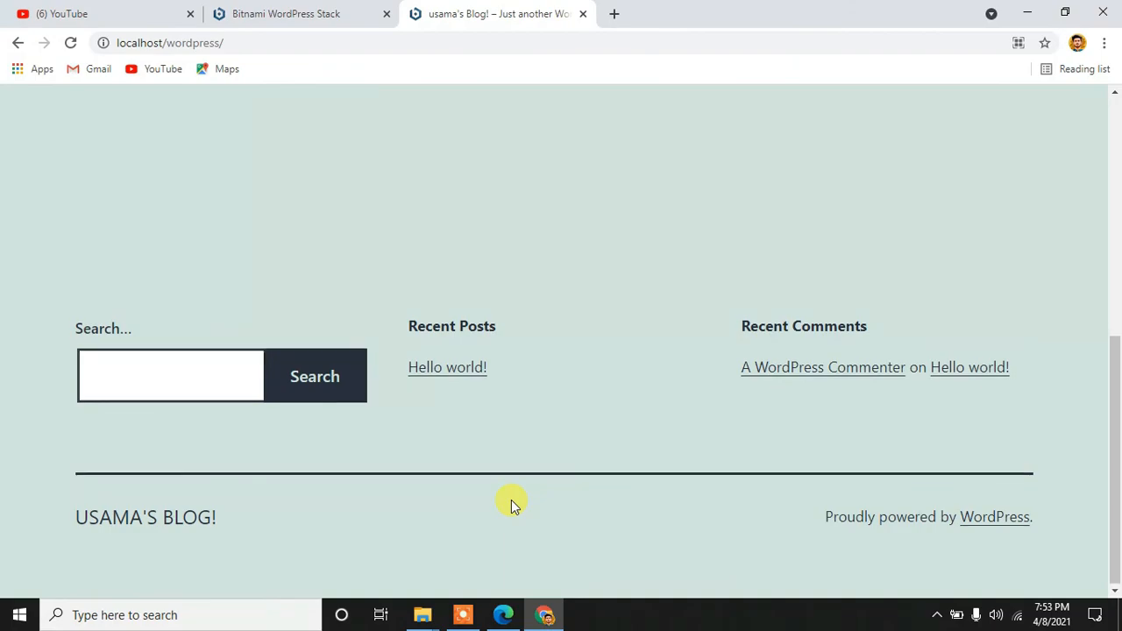
{"action": "scroll", "coordinate": [513, 506], "scroll_direction": "up", "scroll_amount": 5}
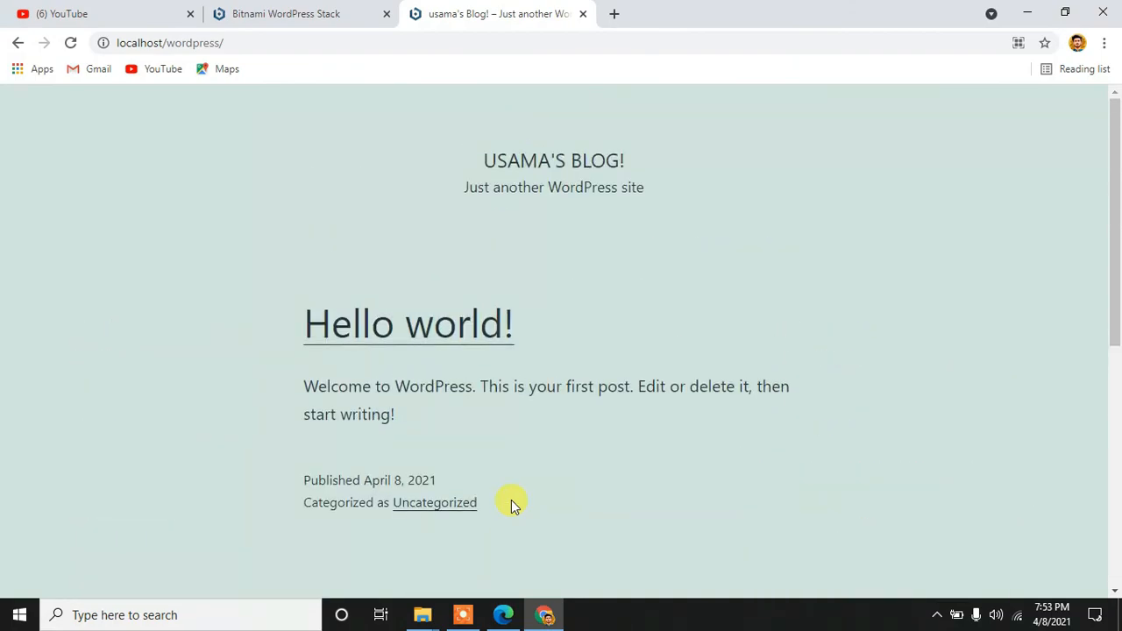
{"action": "scroll", "coordinate": [514, 506], "scroll_direction": "down", "scroll_amount": 2}
{"action": "scroll", "coordinate": [514, 507], "scroll_direction": "up", "scroll_amount": 2}
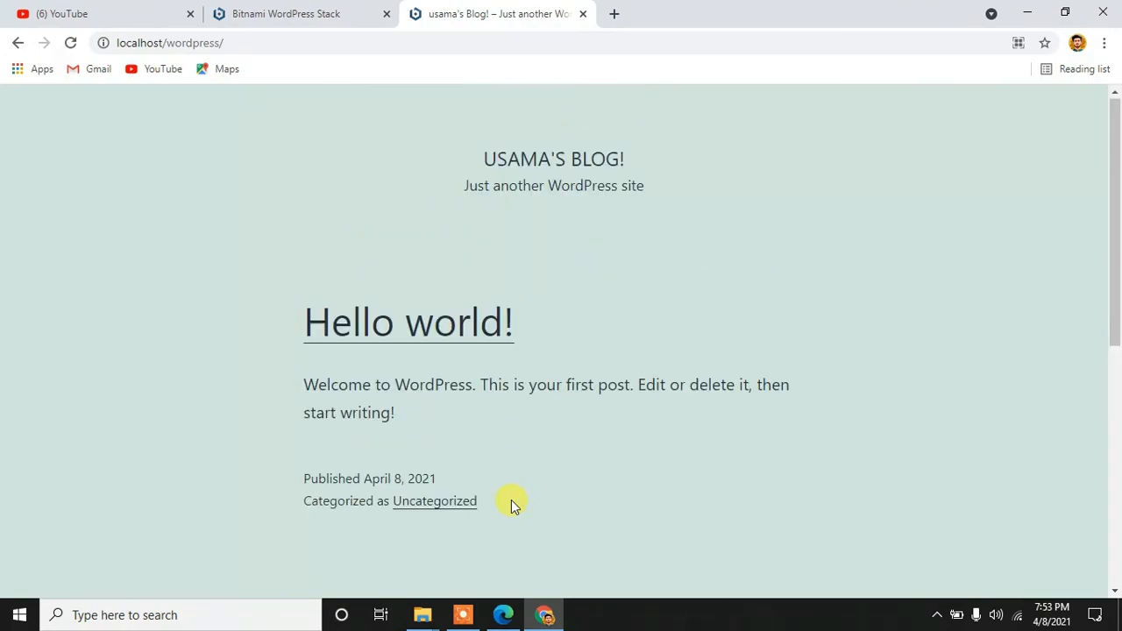